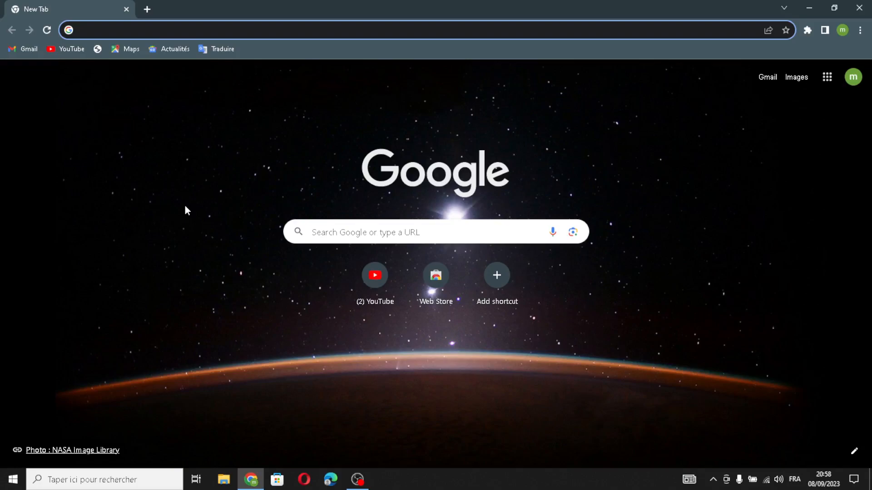
Step: Search Google for shopify and open the sponsored Shopify free-trial page
type("s")
left_click(451, 76)
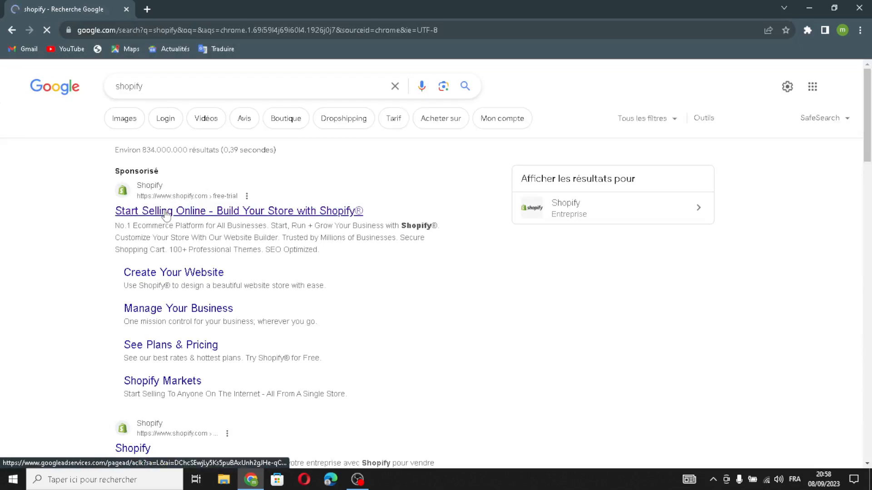
left_click(167, 215)
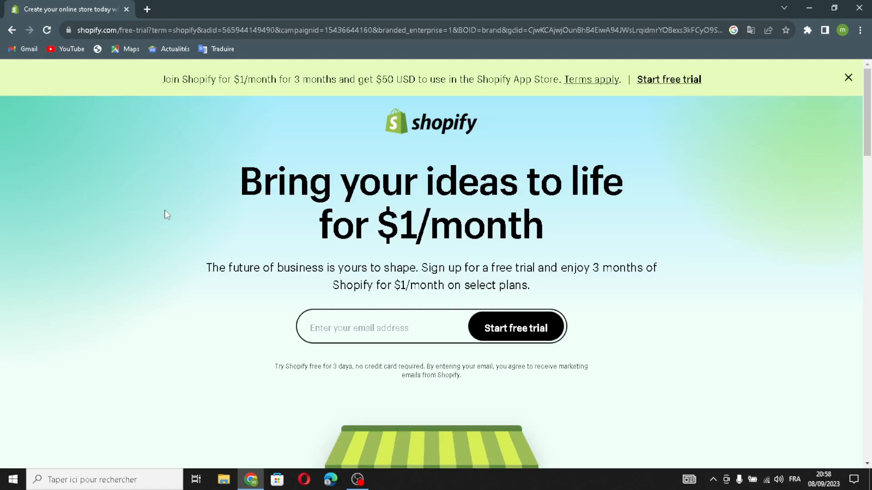
Step: Start a free trial by filling in the account's e-mail address from the suggestions
left_click(312, 329)
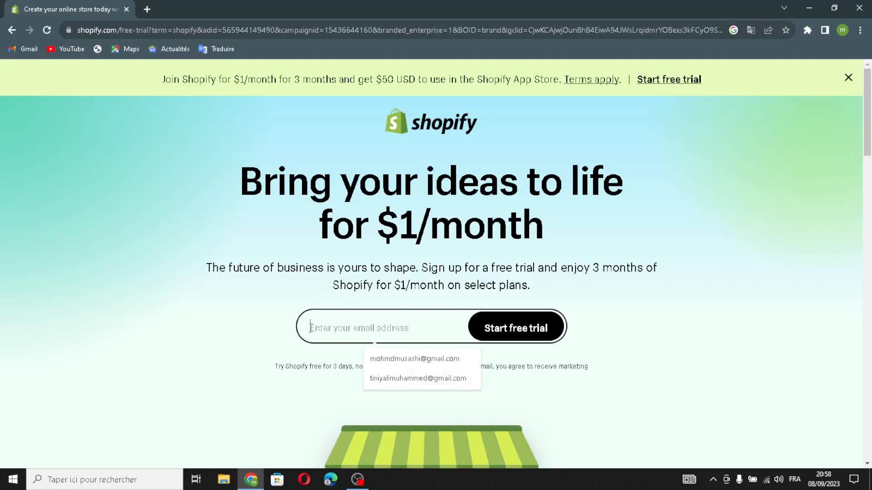
left_click(395, 353)
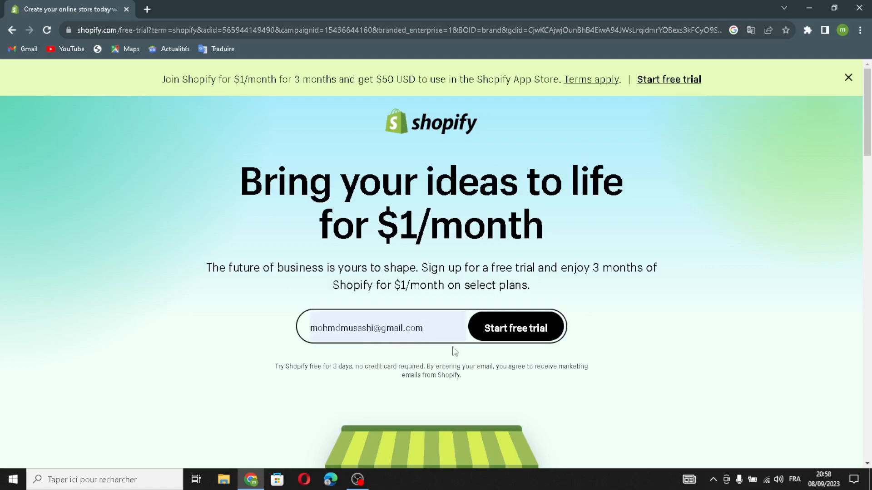
left_click(505, 341)
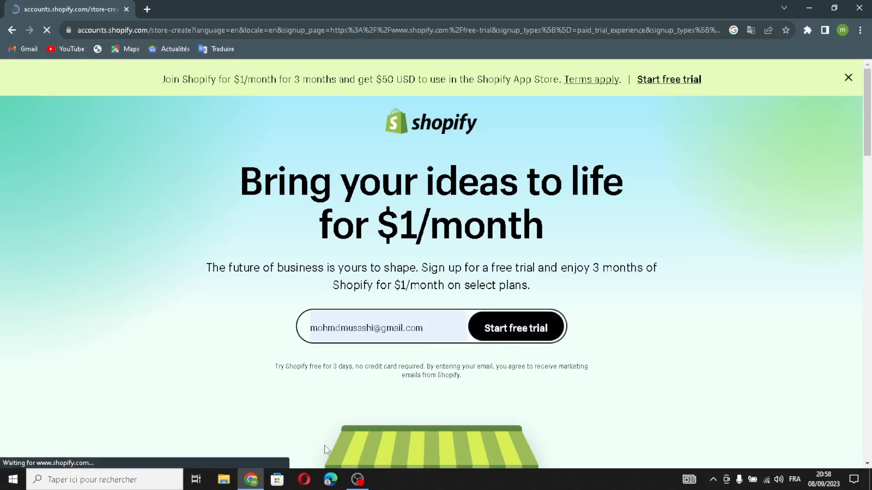
Step: Skip all onboarding questions and continue with the existing Shopify account
scroll(387, 279, "down", 1)
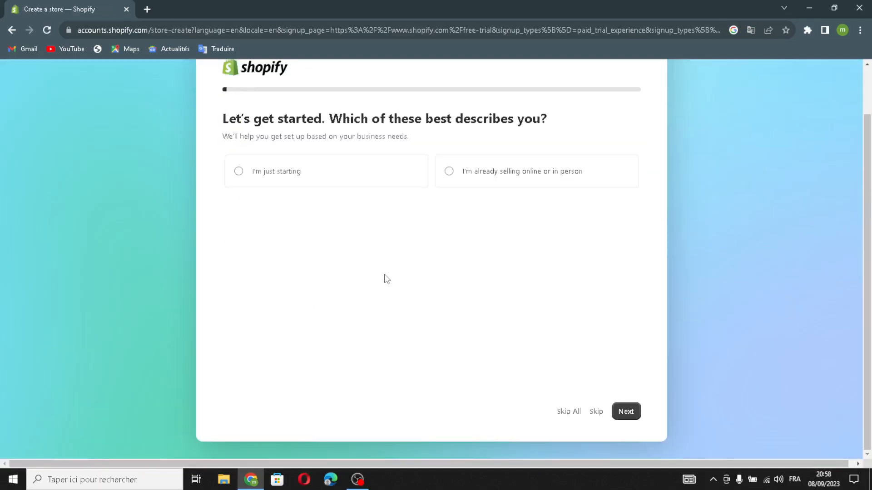
left_click(562, 412)
left_click(536, 342)
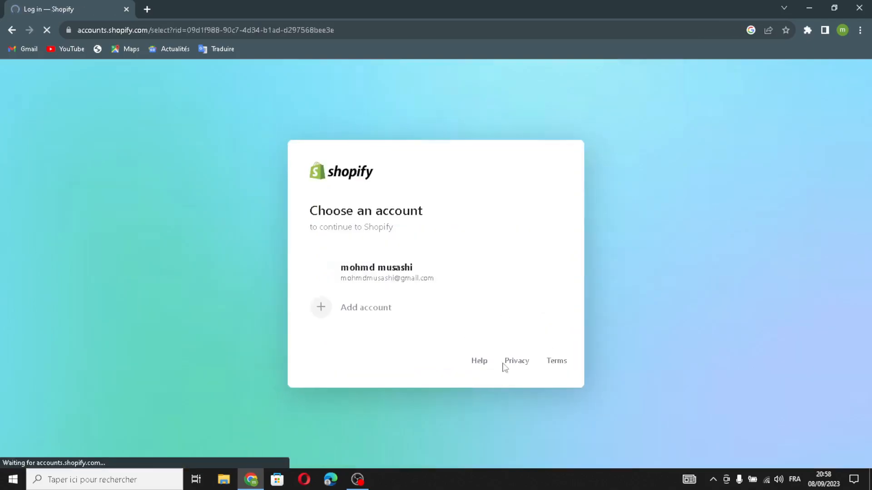
left_click(398, 278)
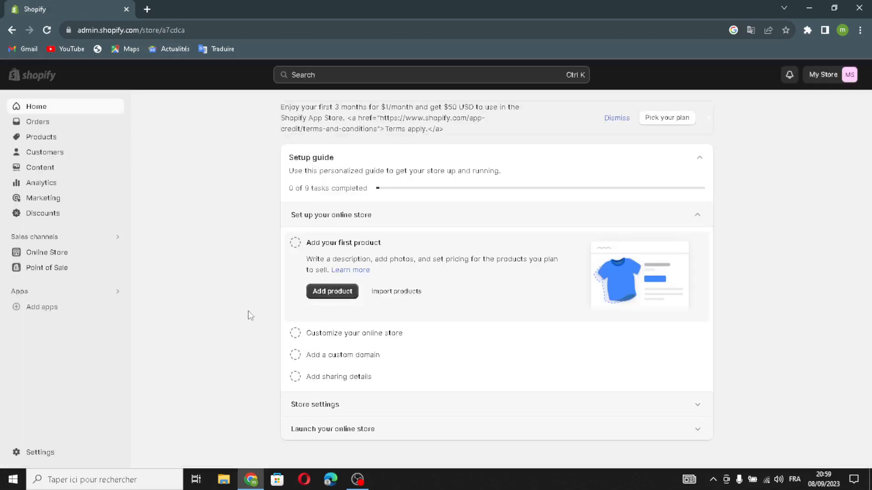
Step: Open the Online Store themes and add the free Craft theme to the theme library
left_click(42, 256)
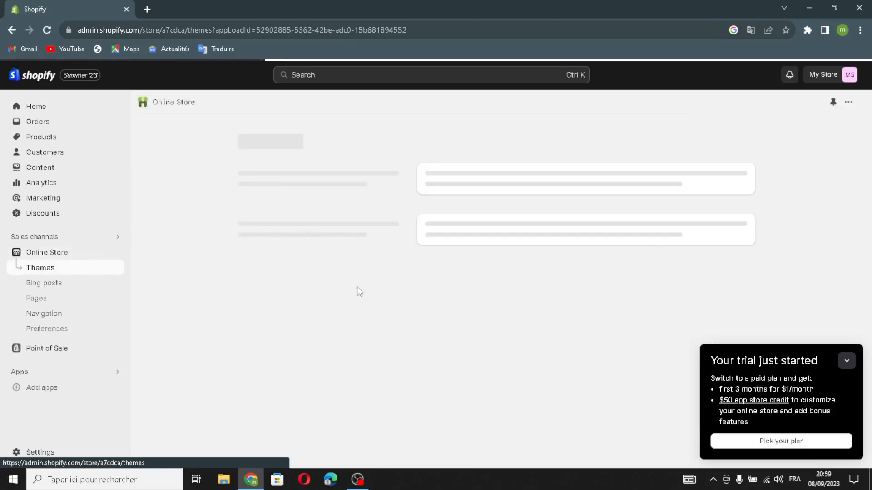
left_click(847, 361)
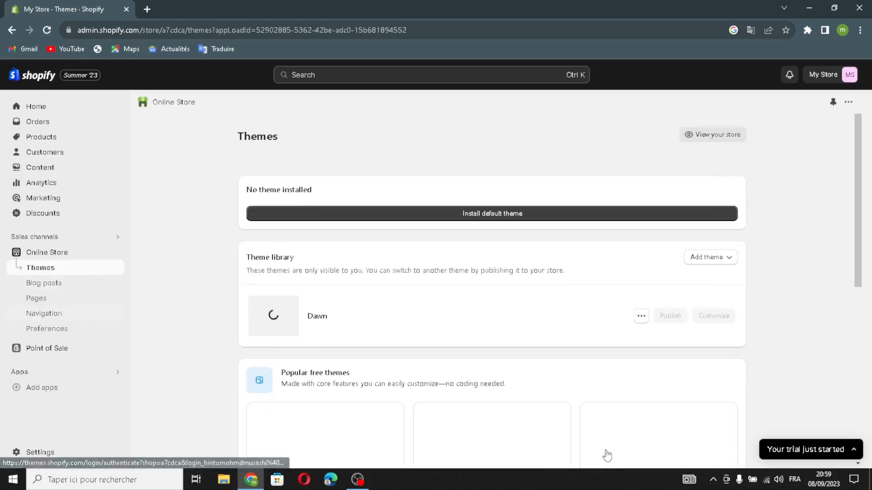
scroll(415, 385, "down", 4)
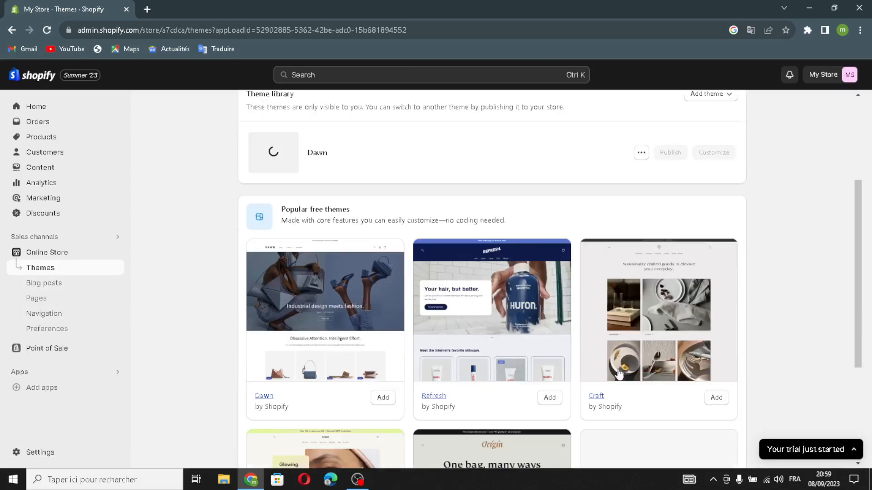
left_click(716, 397)
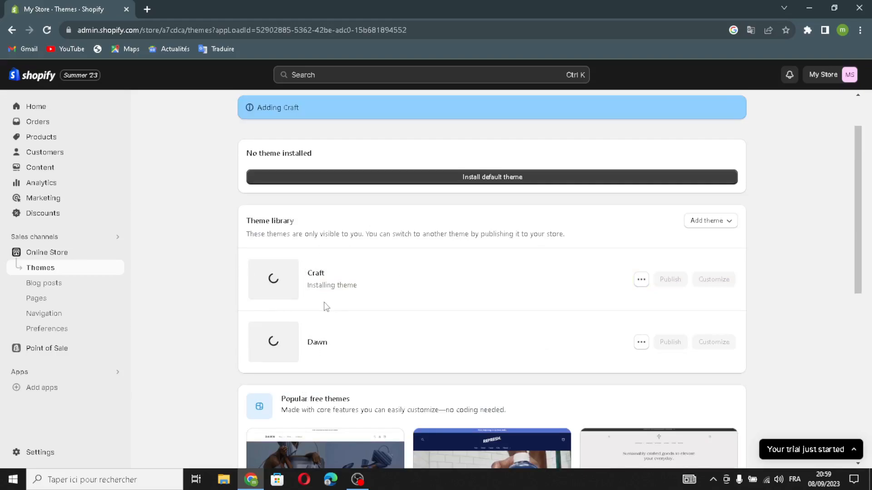
Step: Publish the Craft theme as the store's current theme
scroll(480, 436, "down", 2)
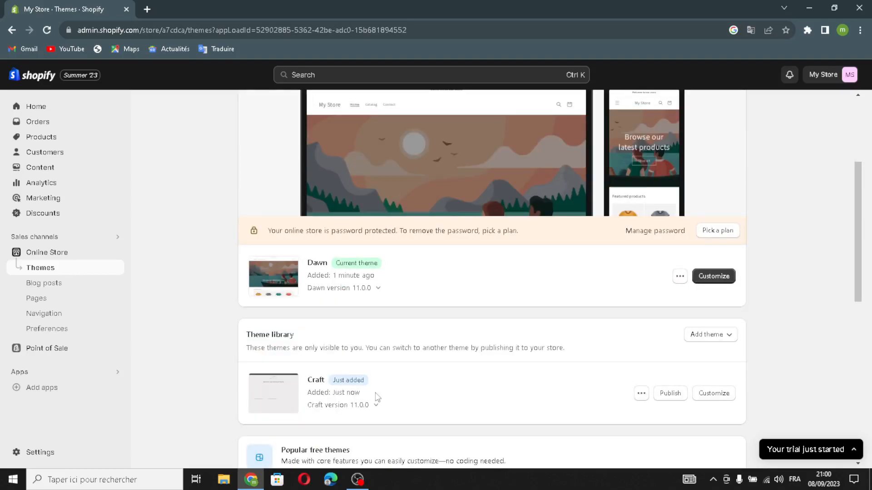
left_click(670, 393)
left_click(583, 361)
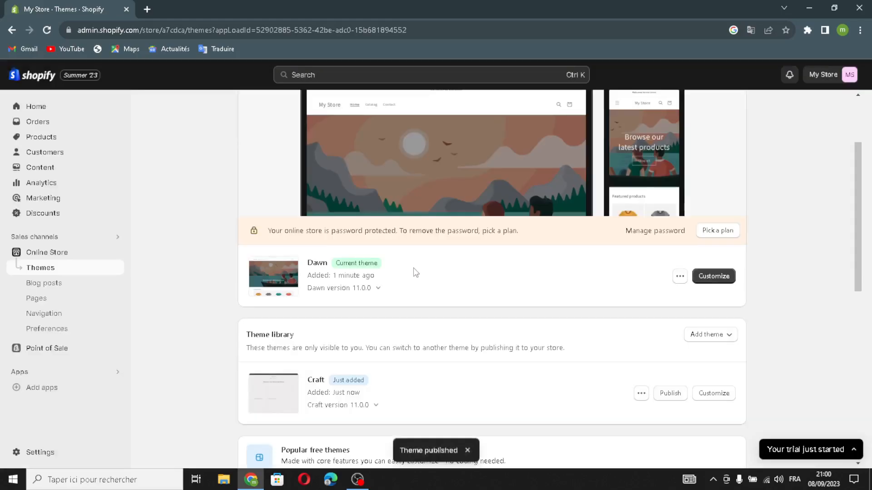
Step: Open the theme editor to customize the Craft theme
left_click(713, 277)
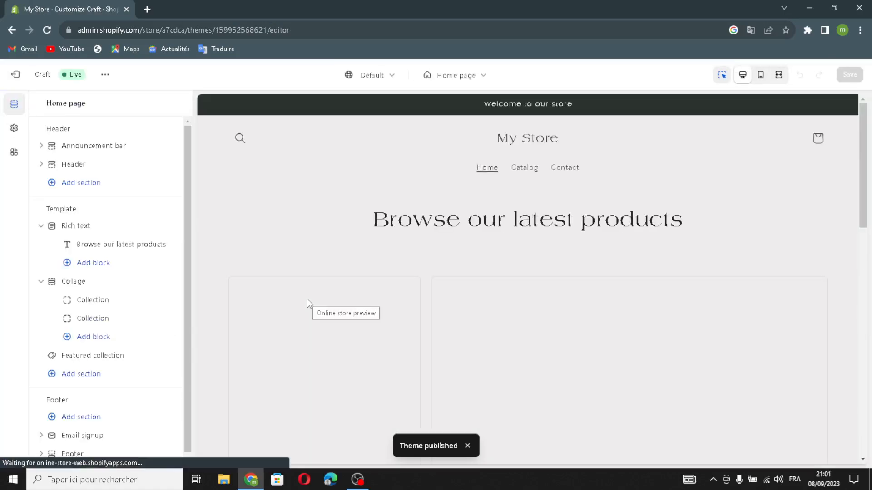
Step: Preview the home page in mobile, full-width and desktop views
left_click(760, 77)
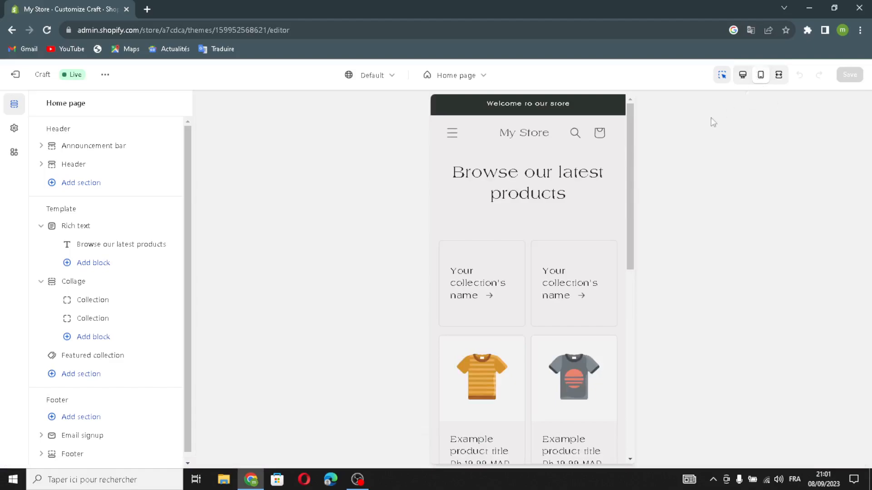
scroll(543, 285, "down", 10)
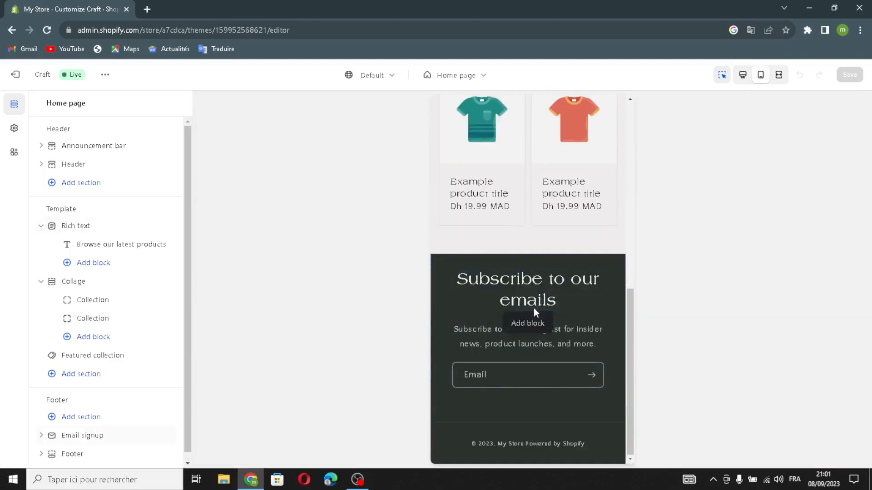
left_click(779, 78)
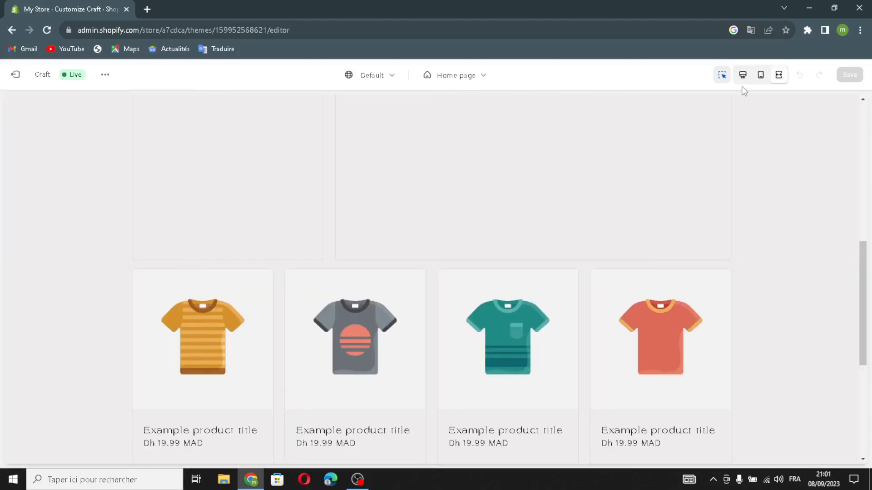
left_click(742, 78)
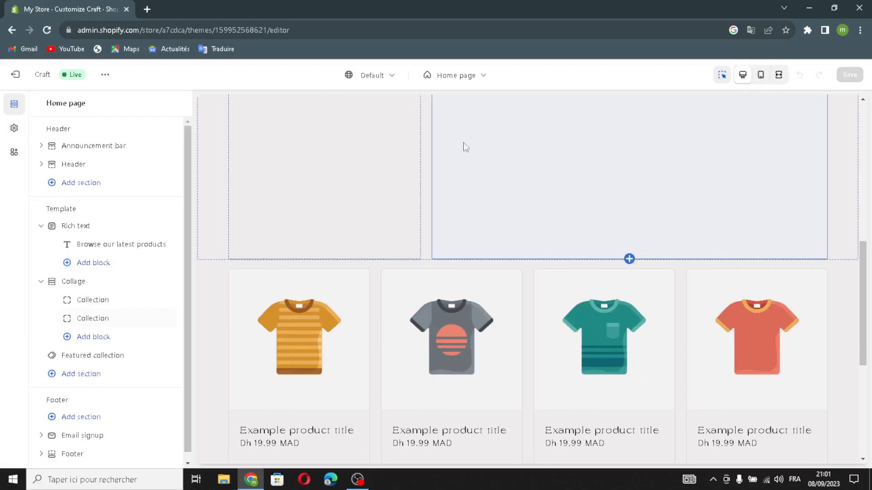
Step: Explore the page selector and the collage's collection block settings
left_click(449, 75)
left_click(435, 107)
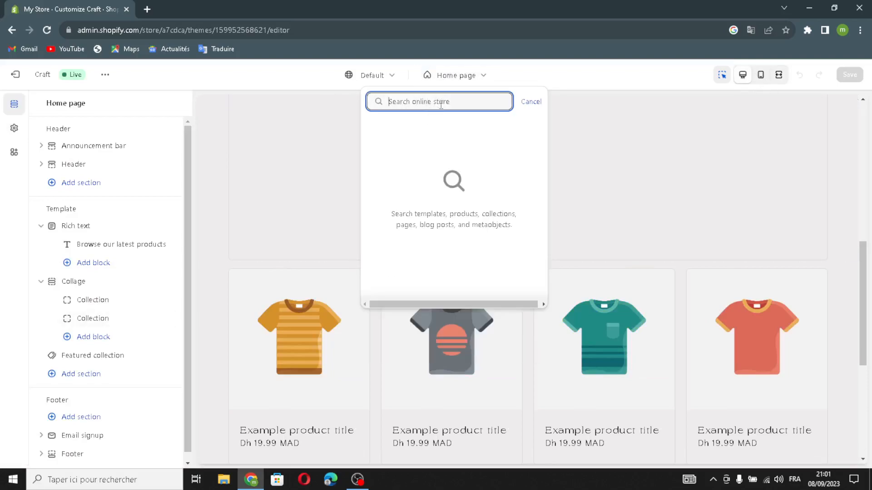
left_click(526, 103)
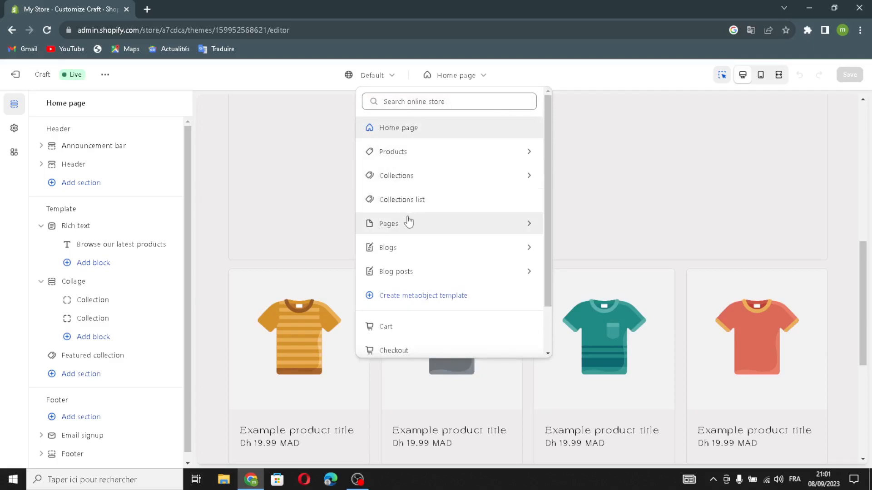
left_click(313, 167)
left_click(552, 189)
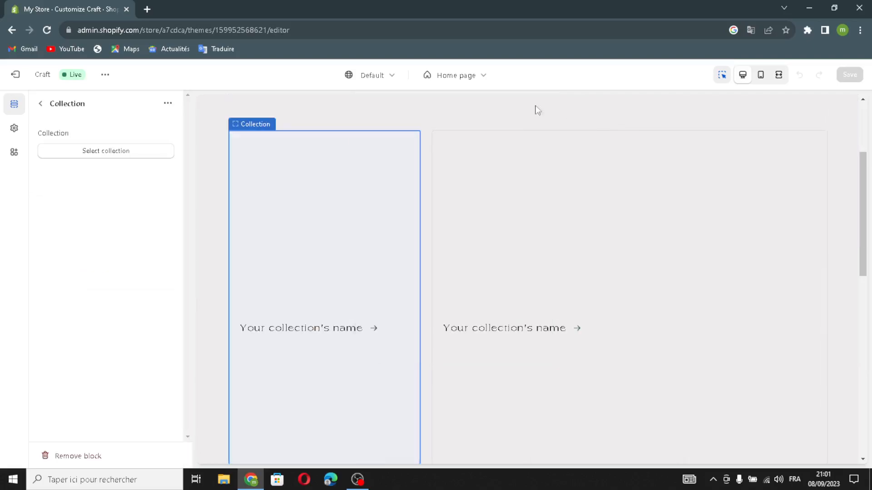
scroll(499, 227, "down", 1)
scroll(443, 172, "up", 4)
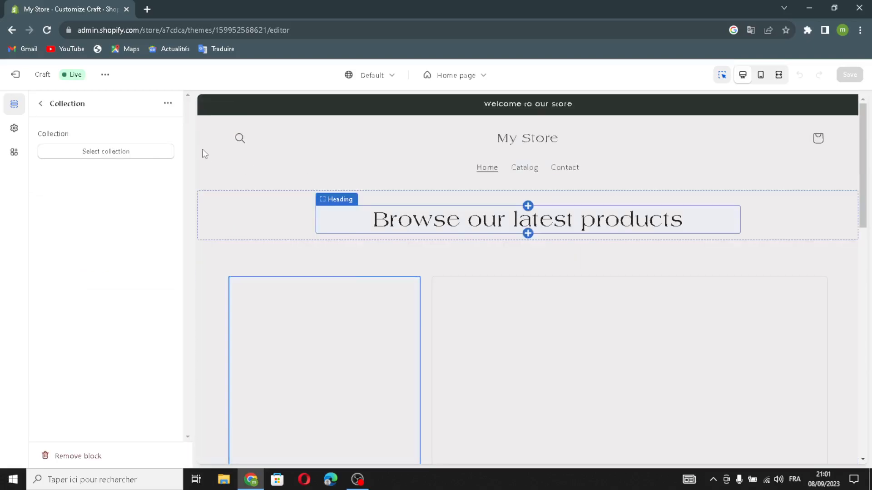
left_click(41, 104)
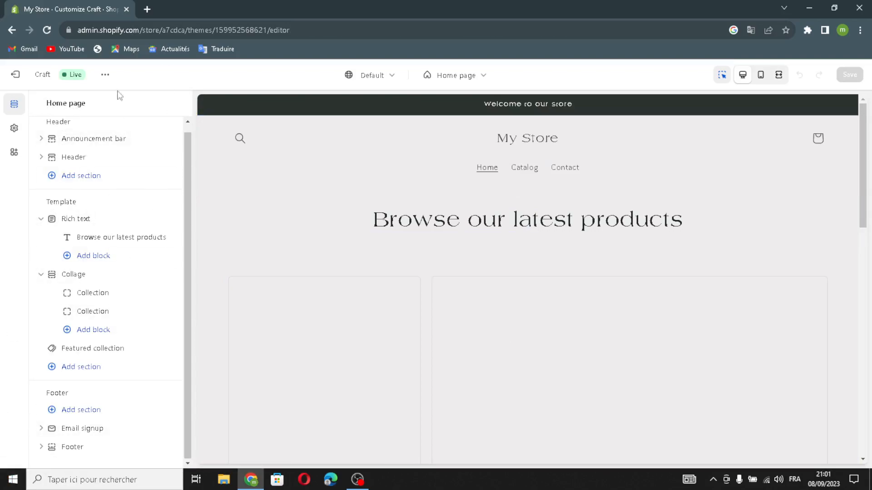
scroll(83, 128, "up", 1)
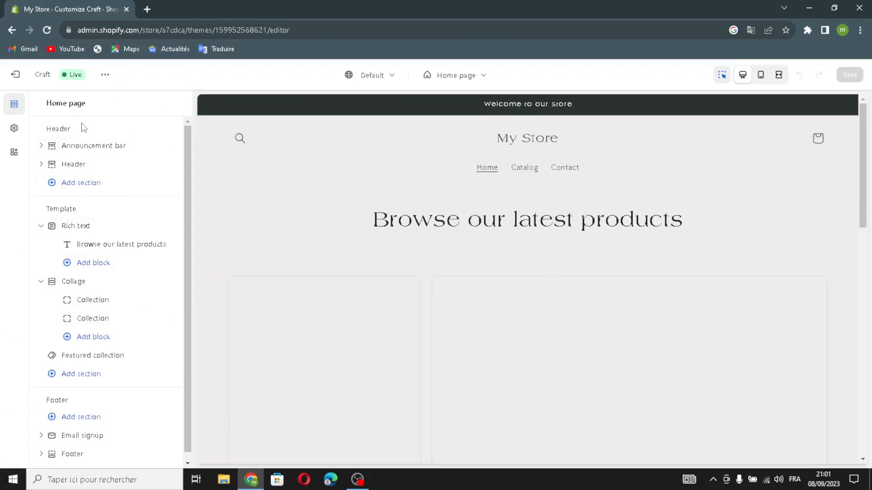
Step: Open the announcement bar settings and enable social icons on desktop and auto-rotating announcements
left_click(68, 146)
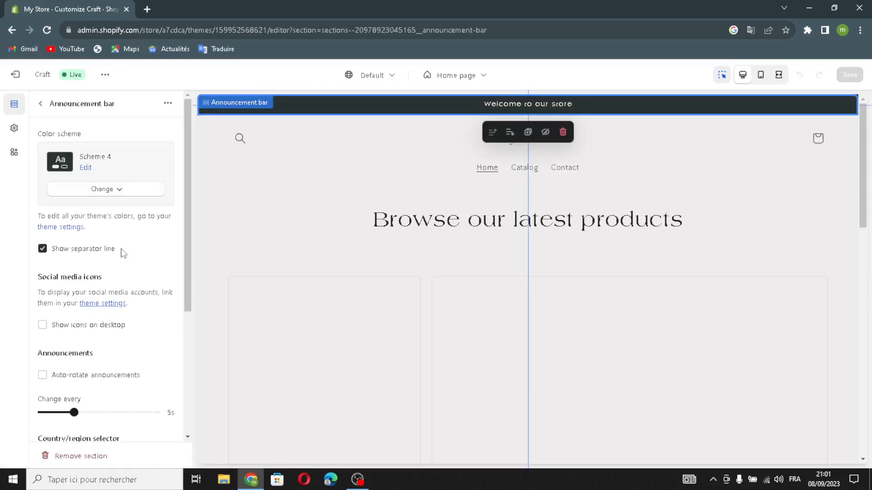
left_click(104, 190)
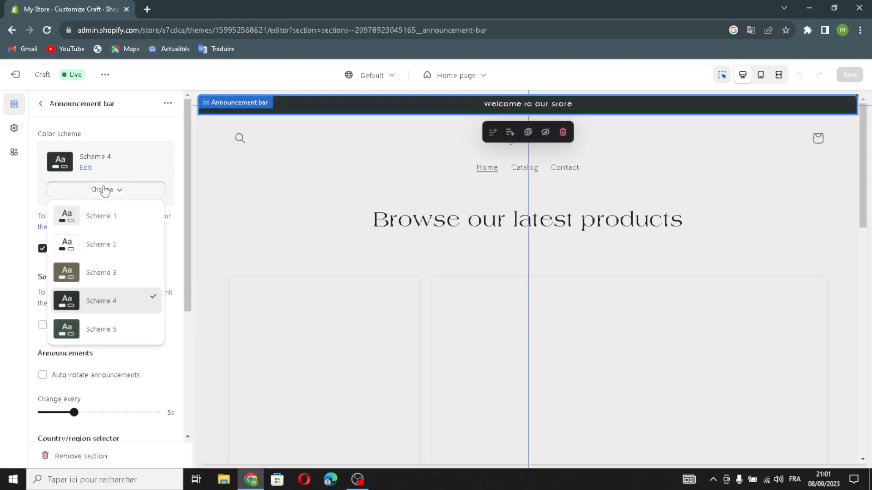
left_click(104, 190)
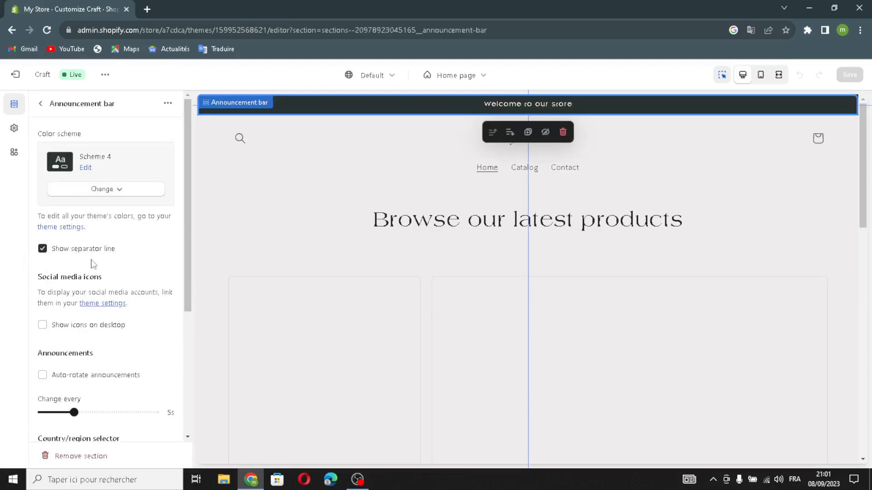
scroll(46, 331, "down", 1)
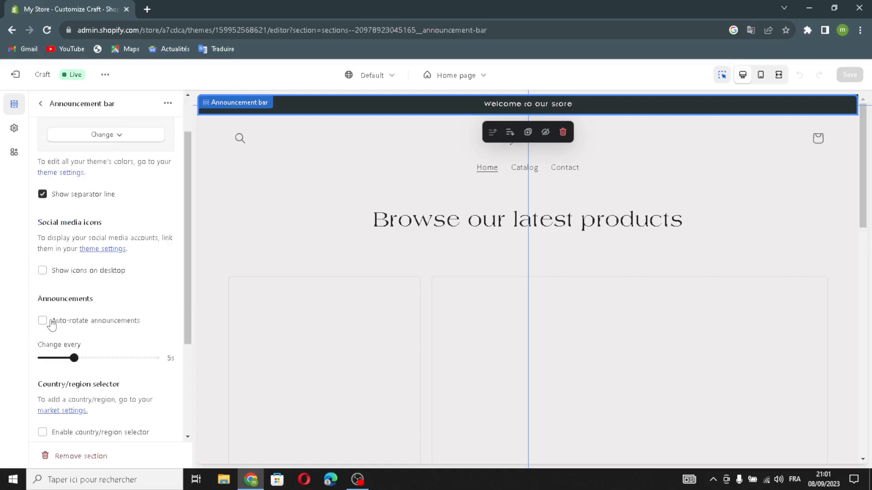
left_click(43, 271)
left_click(43, 321)
Step: Enable the country/region selector and the language selector in the announcement bar
scroll(127, 335, "down", 1)
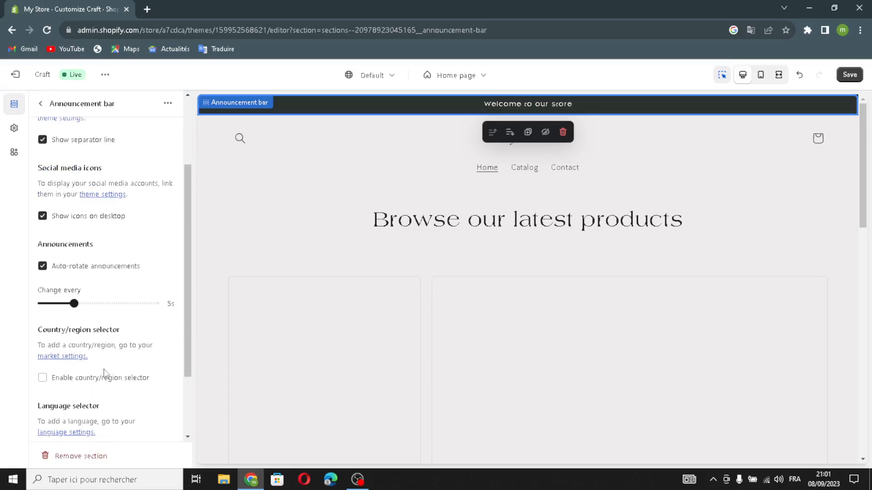
left_click(46, 378)
scroll(90, 399, "down", 2)
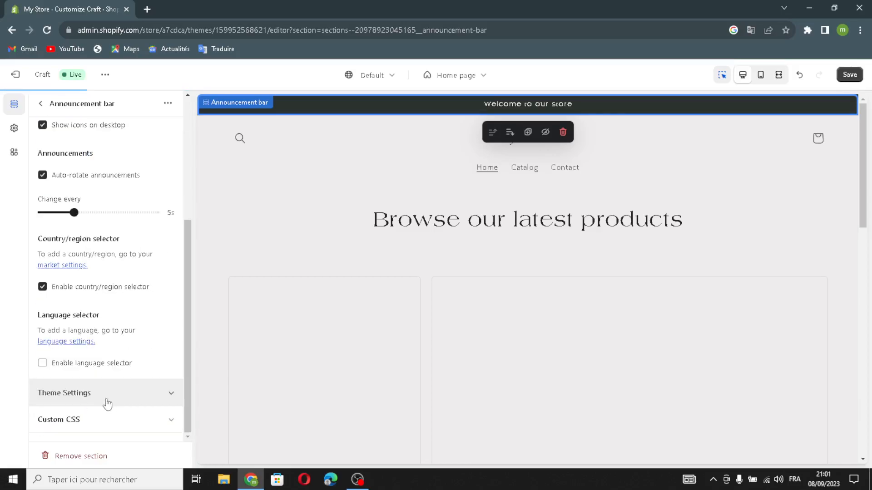
left_click(73, 365)
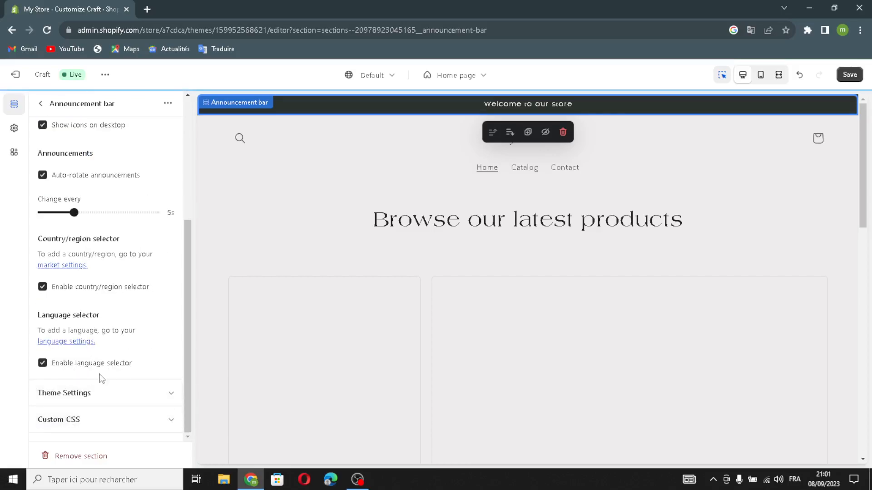
scroll(102, 378, "up", 4)
left_click(41, 104)
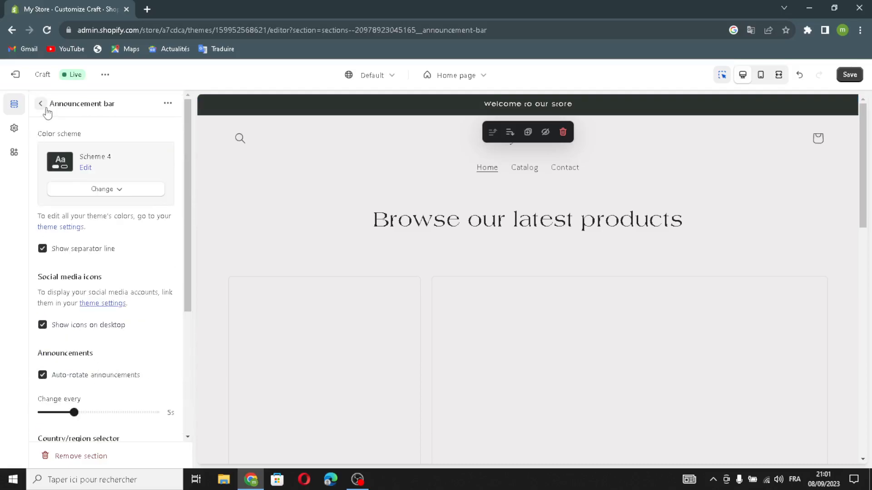
Step: Link the "Welcome to our store" announcement to All collections
left_click(94, 164)
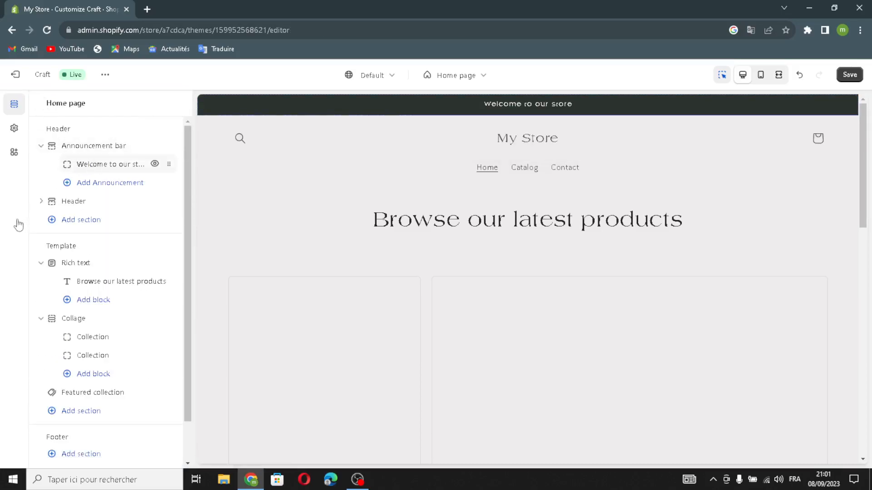
left_click_drag(125, 149, 22, 152)
left_click(140, 148)
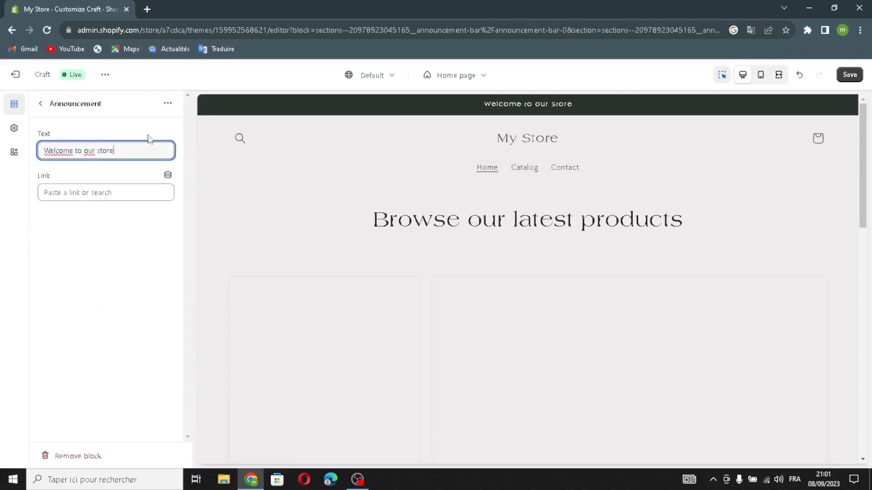
left_click(80, 194)
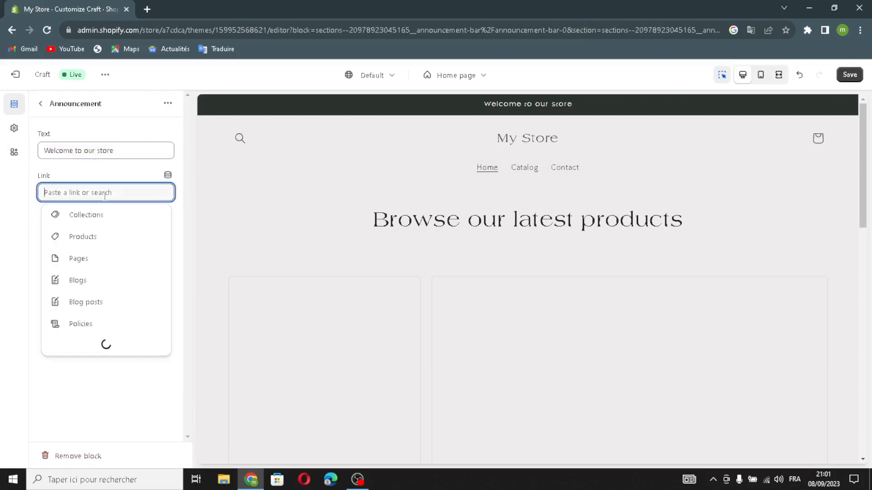
left_click(81, 214)
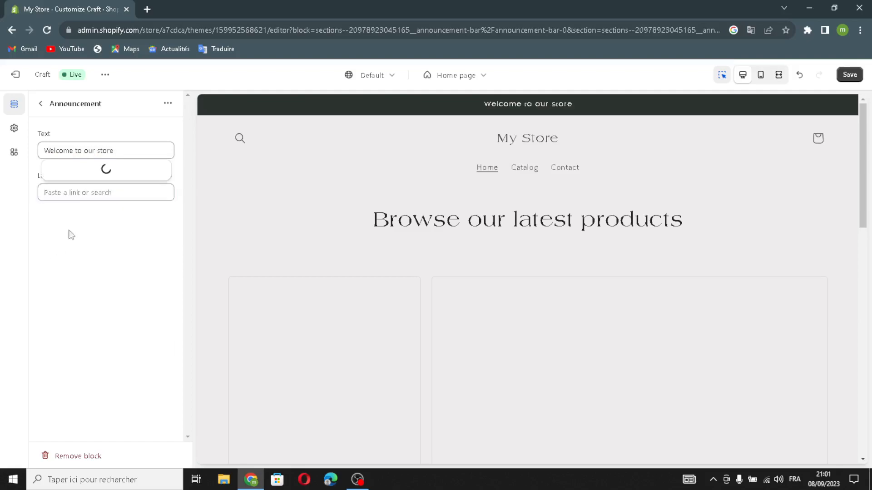
left_click(84, 150)
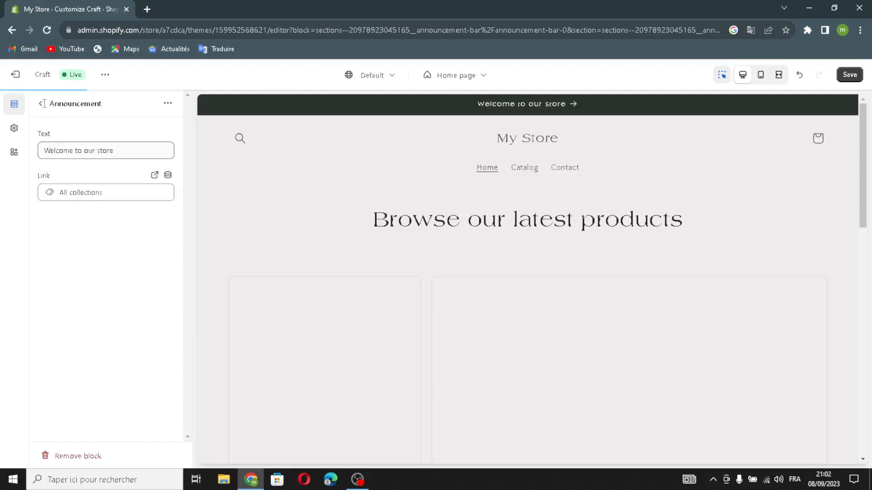
left_click(41, 104)
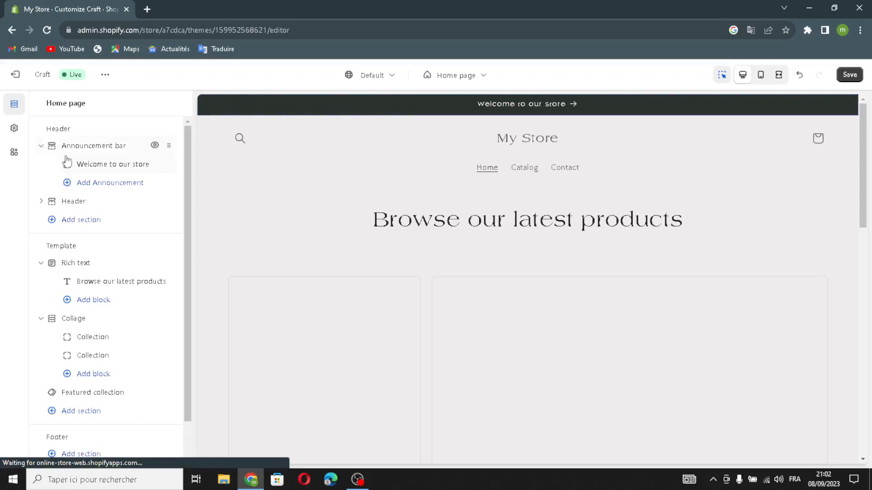
Step: Set the header's desktop logo position to Middle left
left_click(64, 205)
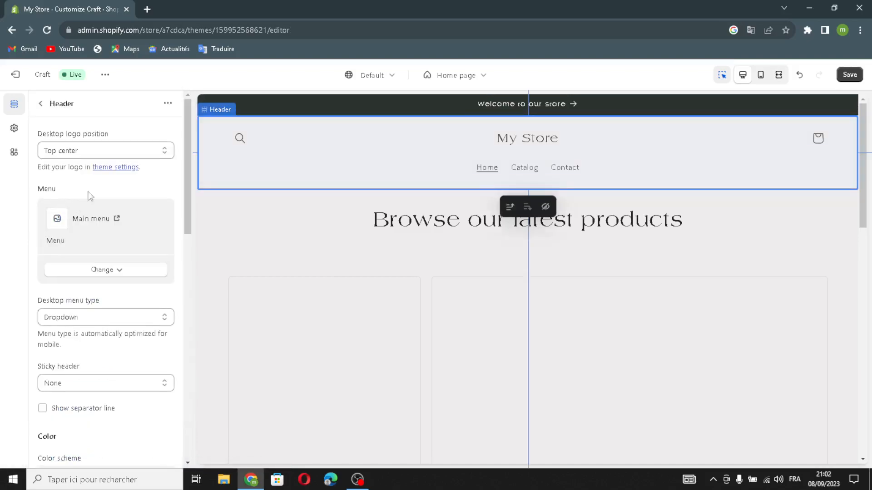
left_click(81, 152)
left_click(71, 183)
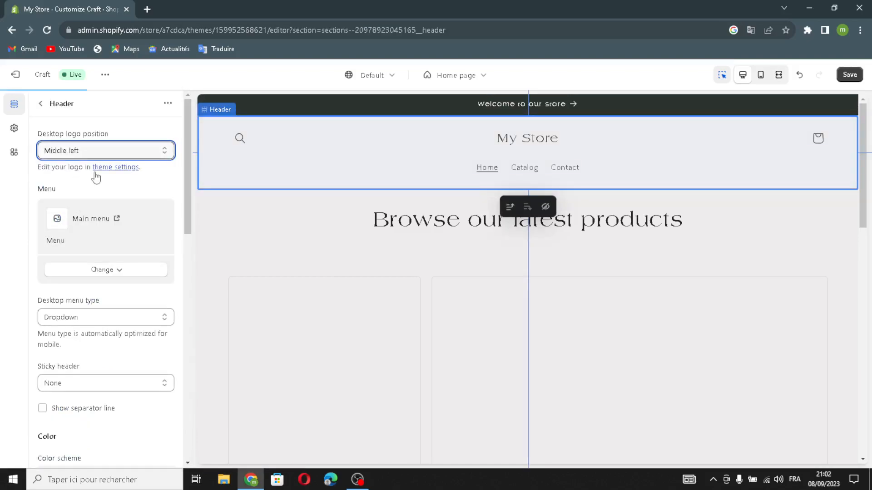
left_click(101, 269)
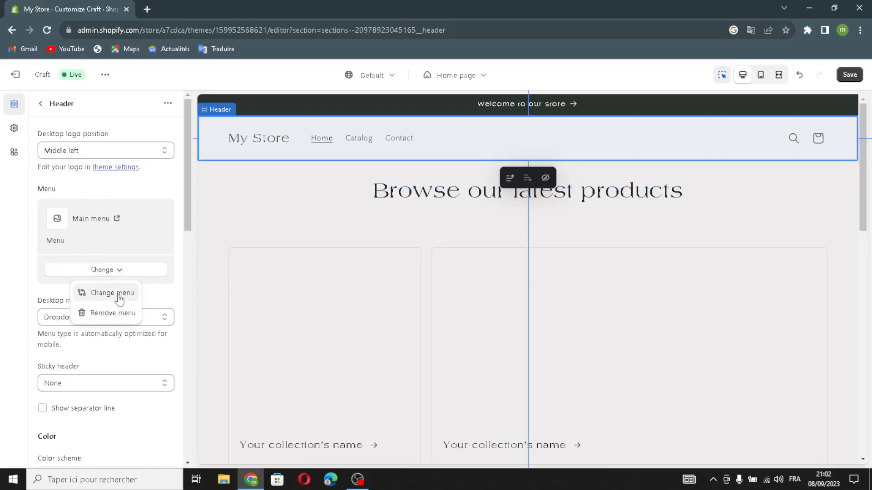
left_click(155, 293)
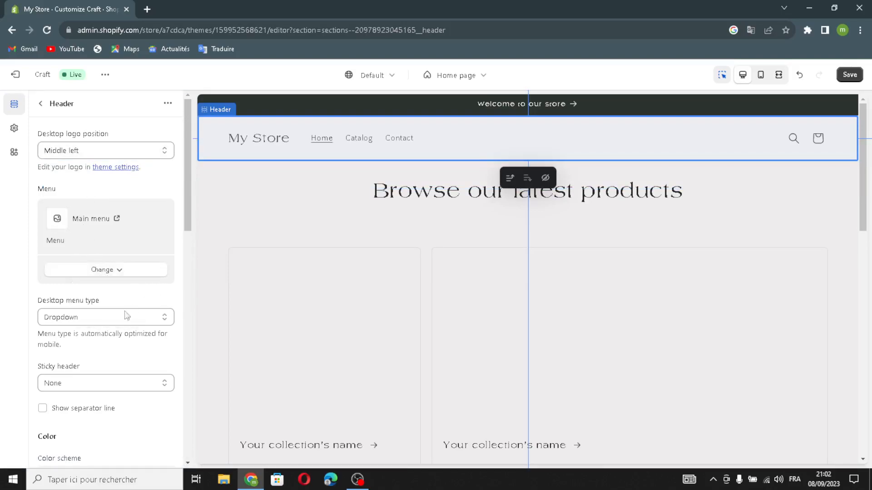
left_click(86, 318)
left_click(86, 318)
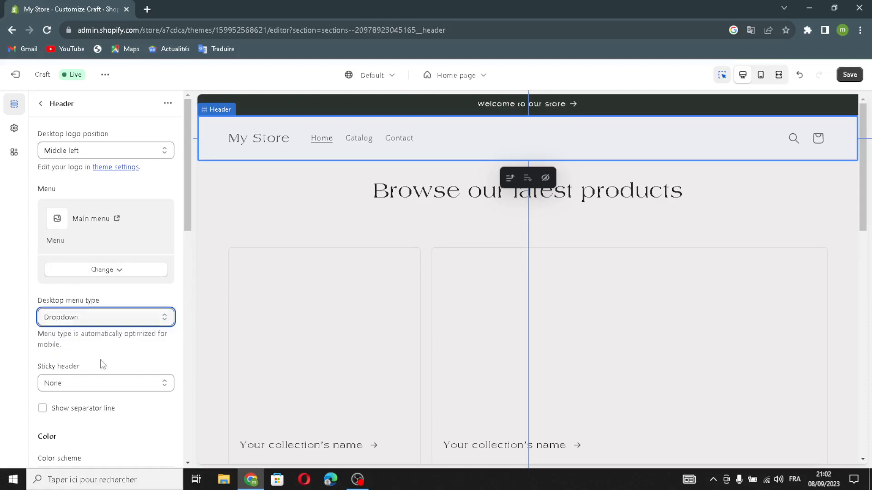
Step: Set the sticky header to On scroll up and enable the header's separator line
scroll(59, 359, "down", 1)
left_click(50, 329)
left_click(64, 351)
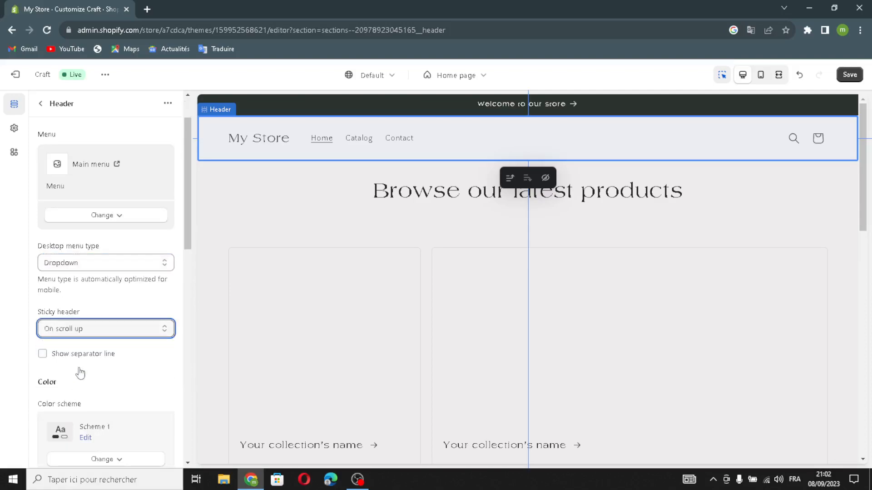
left_click(43, 354)
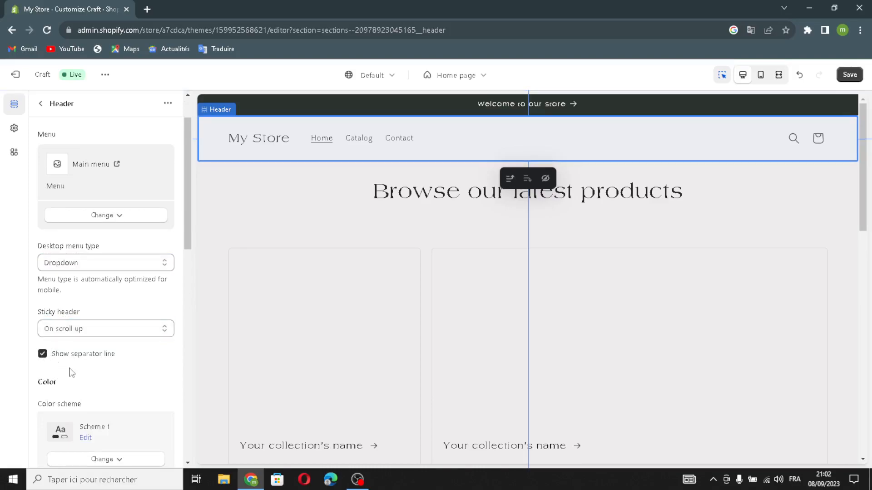
Step: Review the remaining header settings, including the expanded Theme Settings group and its social link fields
scroll(71, 373, "down", 2)
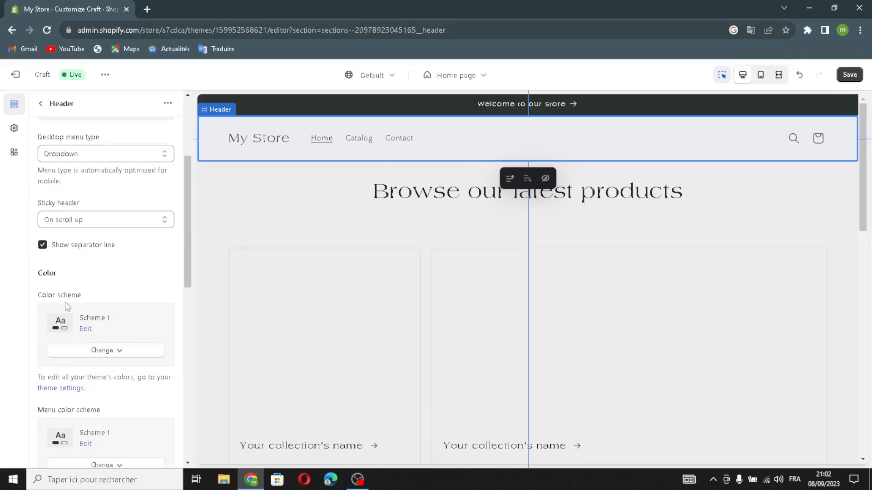
scroll(70, 431, "down", 5)
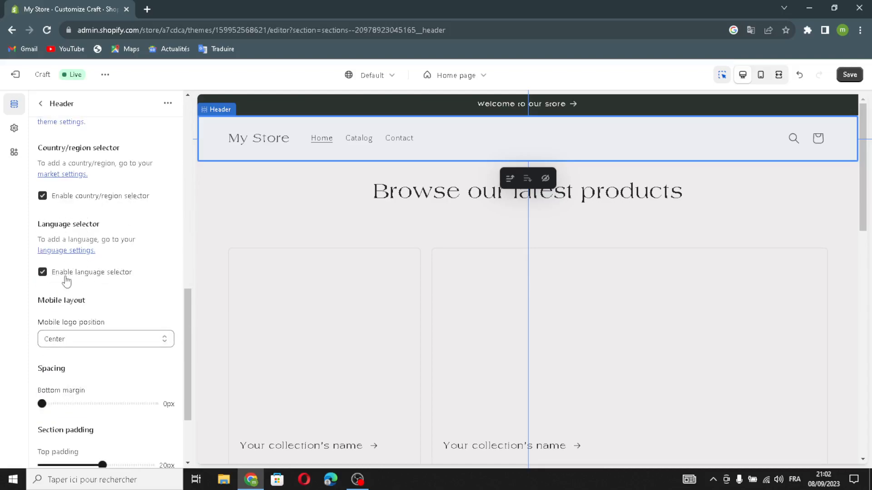
scroll(97, 335, "down", 2)
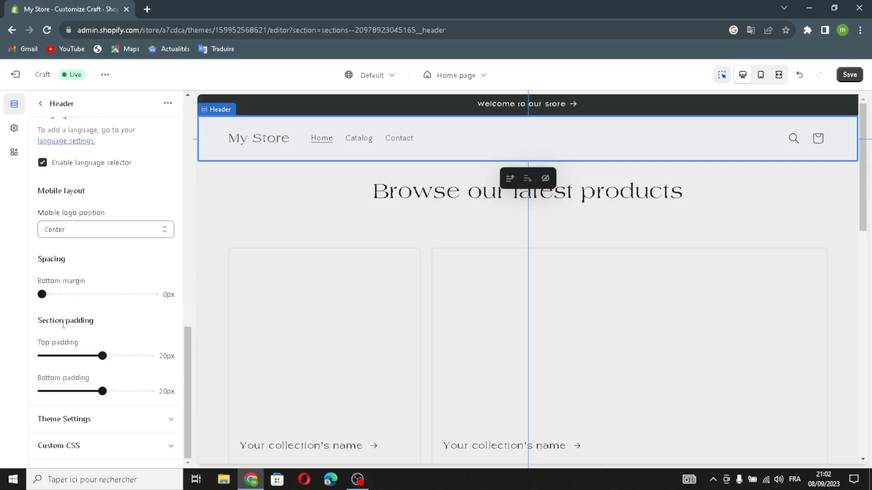
left_click(79, 426)
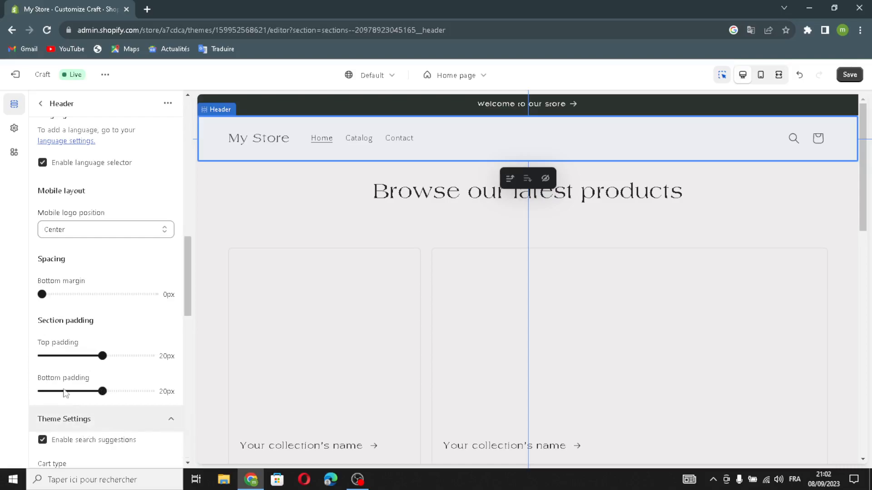
scroll(69, 429, "down", 3)
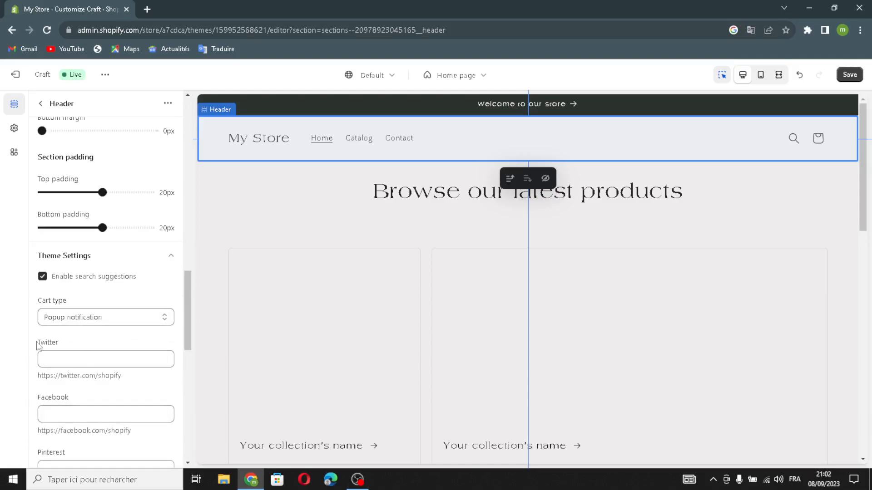
left_click(64, 419)
scroll(65, 419, "down", 2)
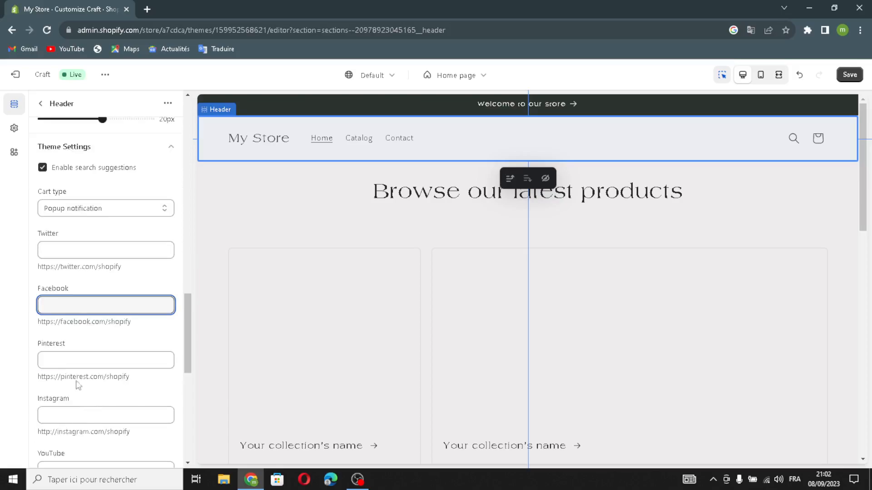
key("Tab")
left_click(84, 416)
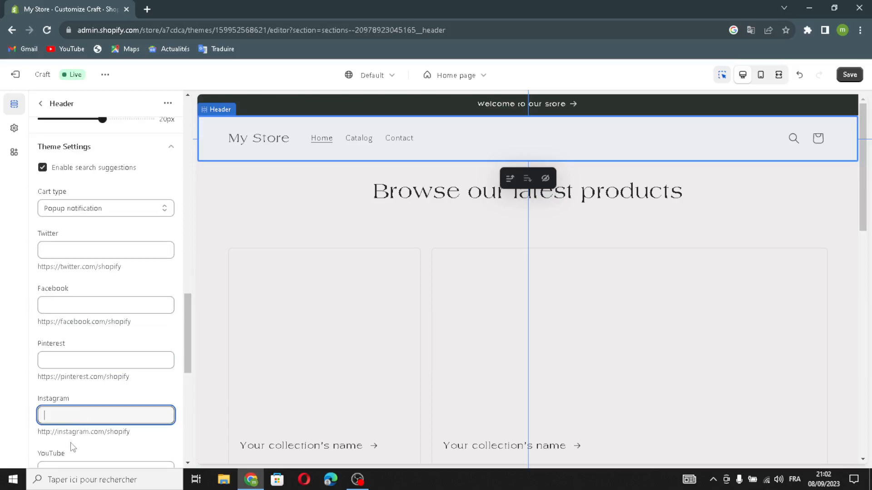
scroll(69, 462, "down", 9)
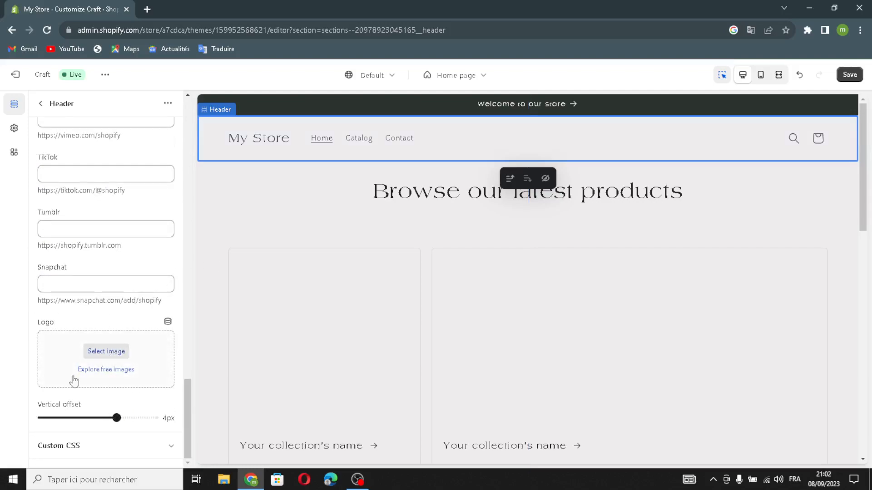
Step: Open the header logo image picker and search the web in a new tab for office supplies logo ideas
left_click(105, 352)
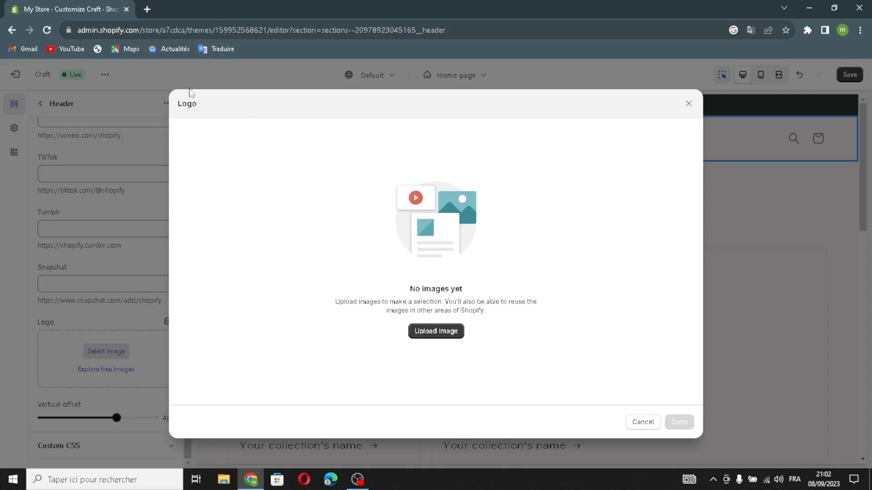
left_click(148, 9)
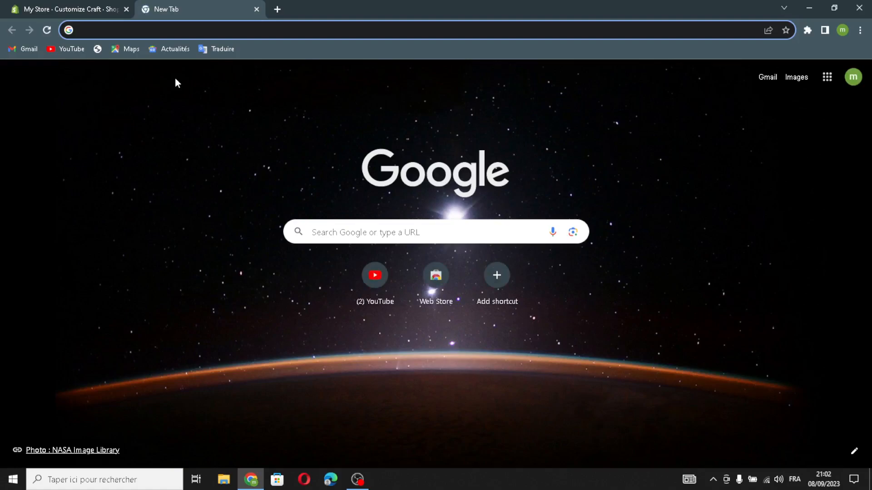
type("o")
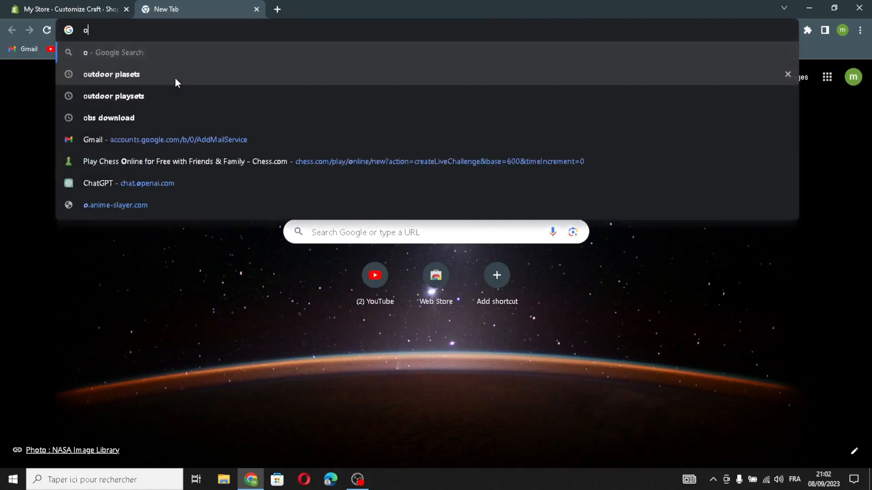
type("ffice si")
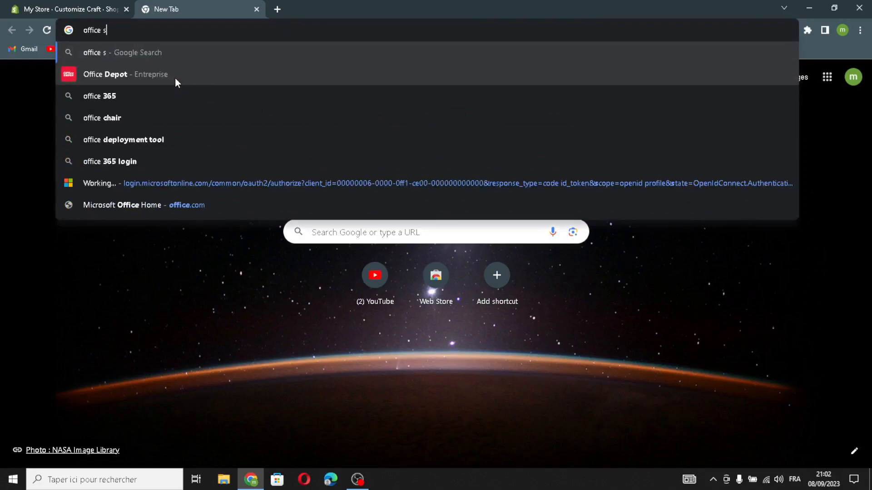
type("plie")
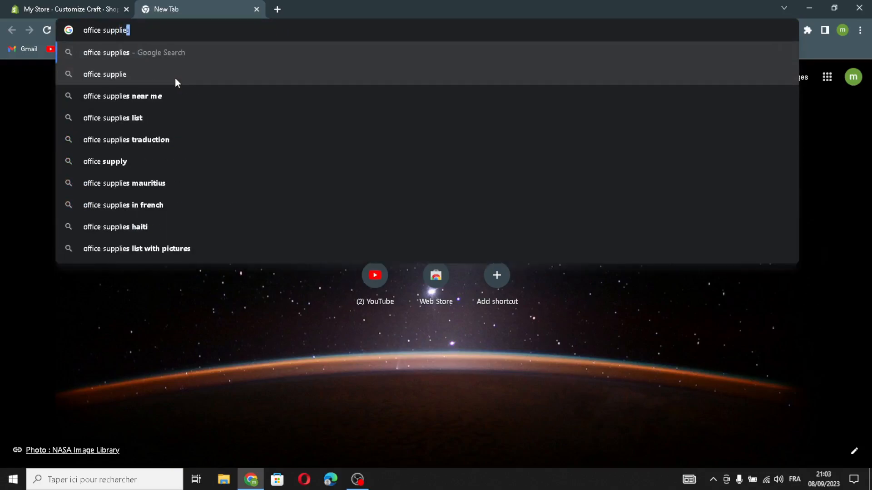
type("s logo ideas")
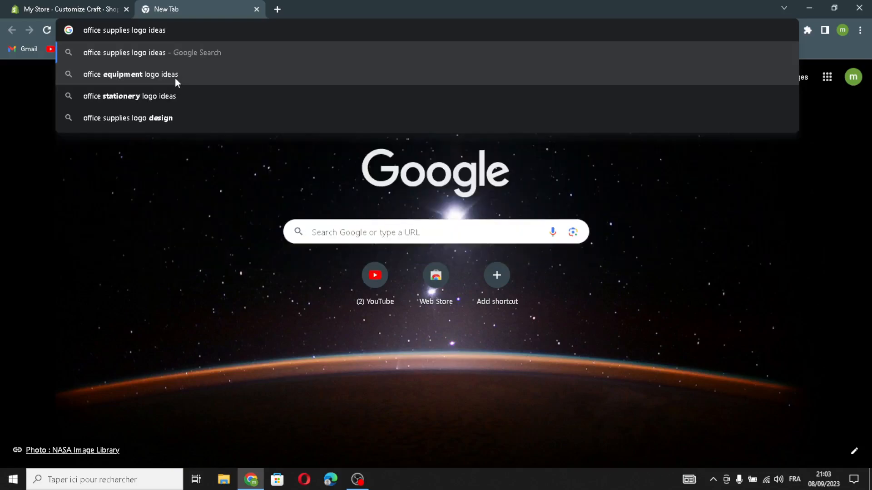
key("Return")
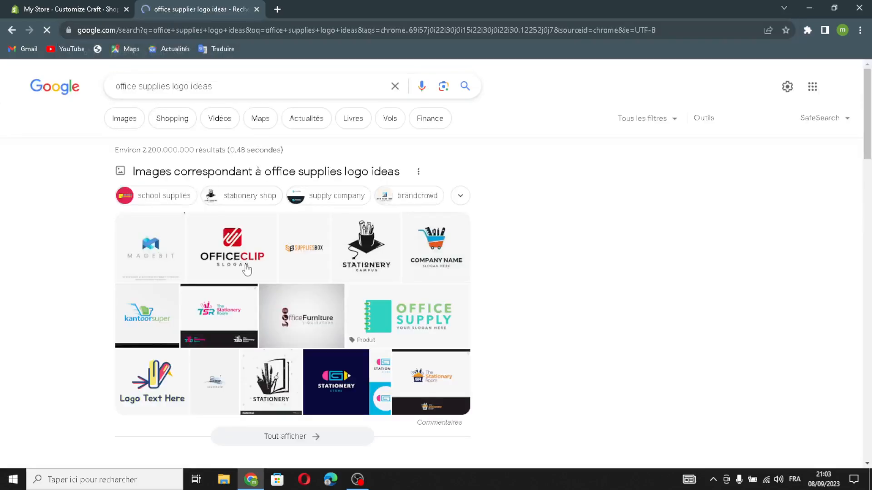
Step: Upload the OFFICECLIP logo image from the search results and set it as the header logo
left_click_drag(245, 268, 395, 288)
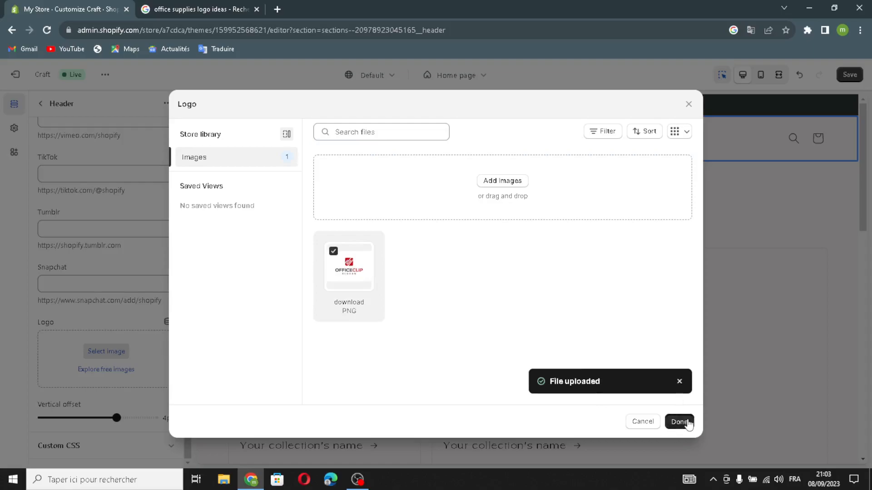
left_click(684, 422)
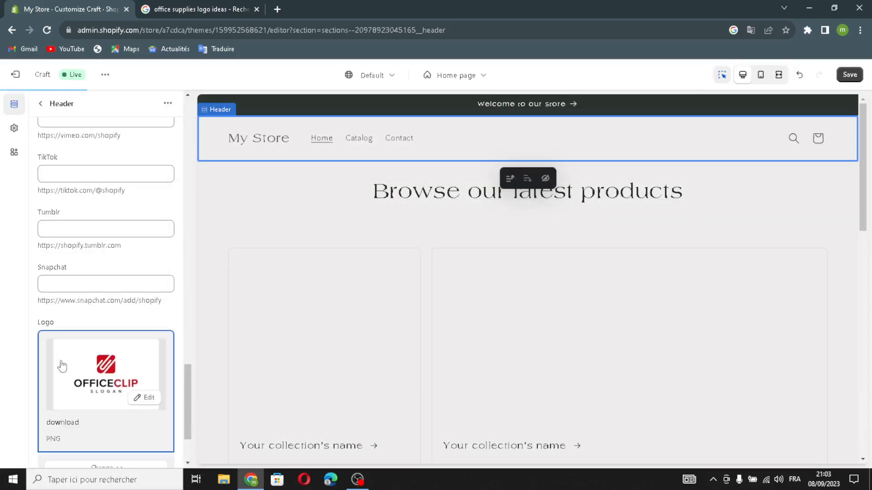
Step: Inspect the logo image's preview and edit details, including its URL handle and alt text fields
scroll(143, 326, "down", 1)
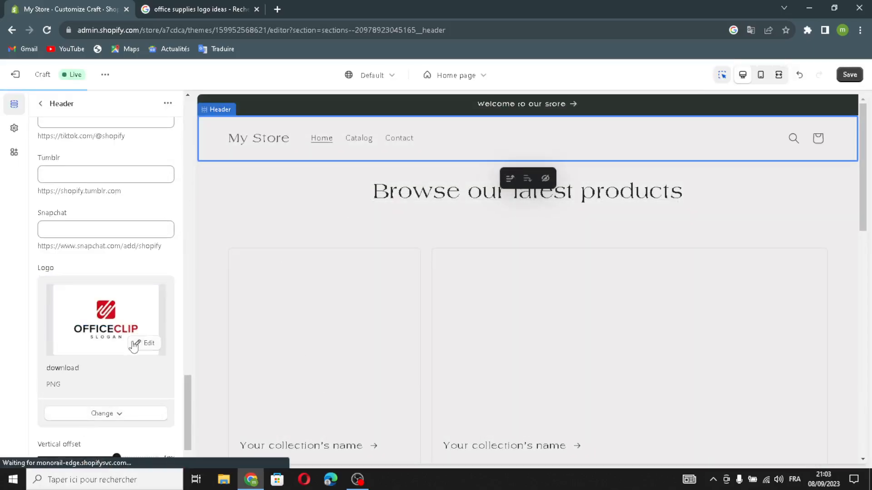
left_click(136, 344)
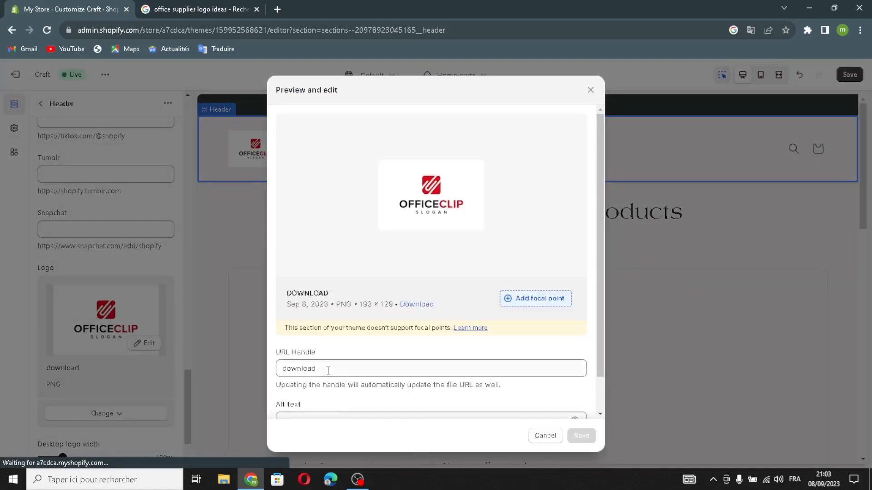
scroll(327, 370, "down", 1)
left_click(341, 385)
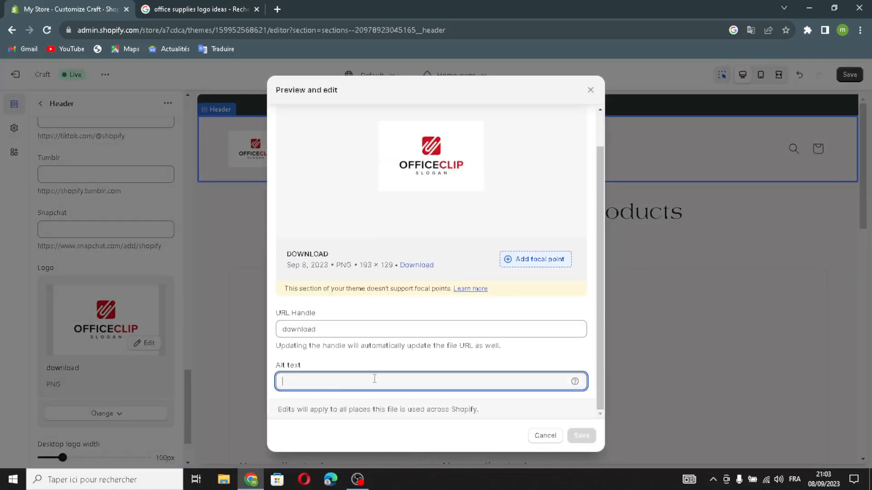
left_click(589, 90)
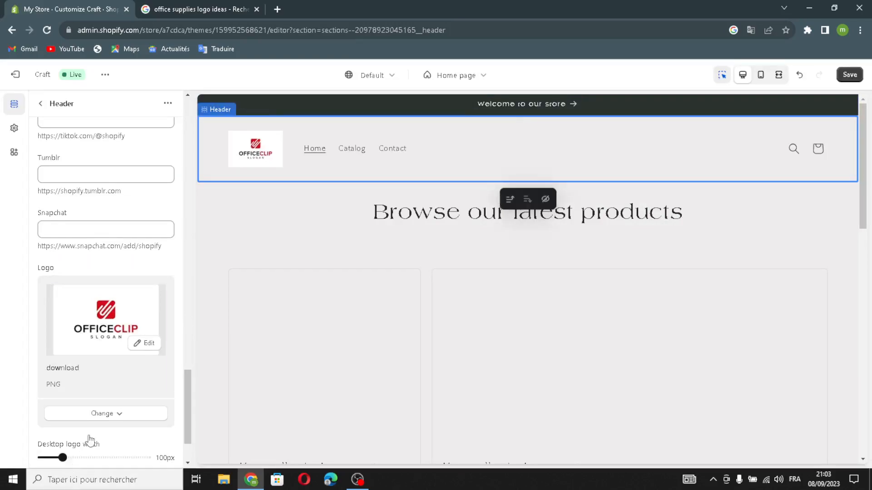
scroll(76, 338, "down", 2)
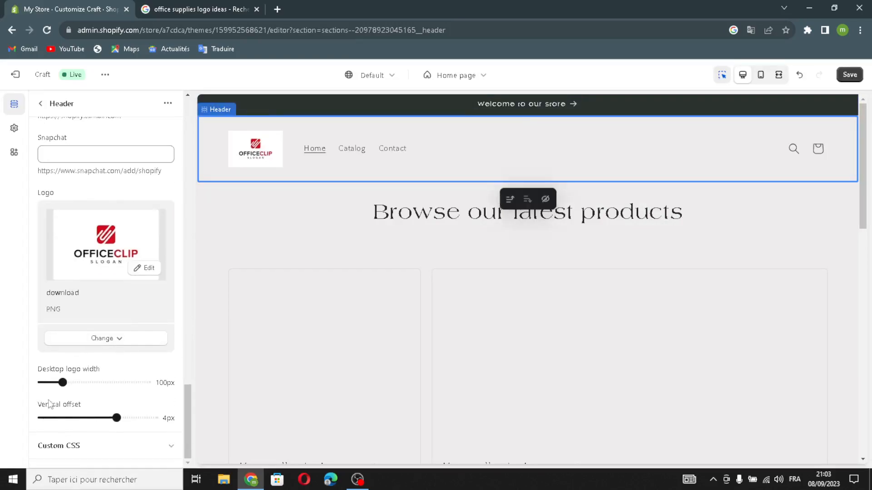
Step: Set the header's desktop logo width to 210px and return to the home page section list
left_click_drag(63, 383, 108, 384)
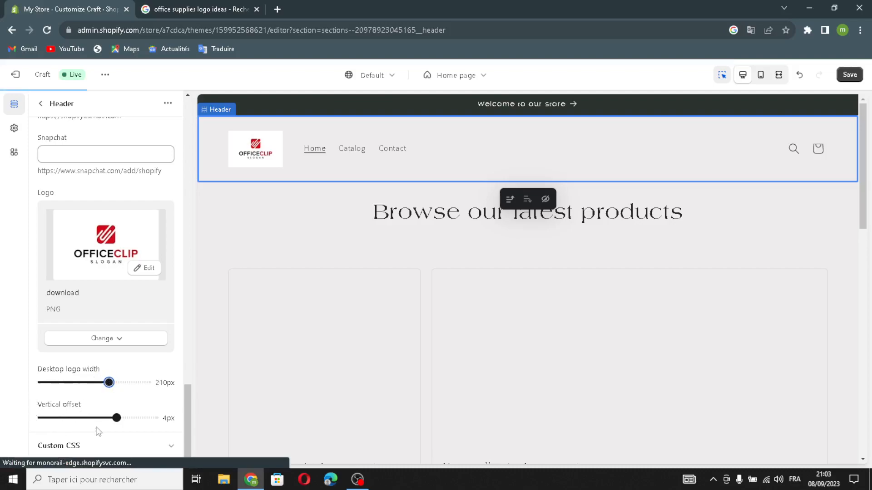
left_click(40, 103)
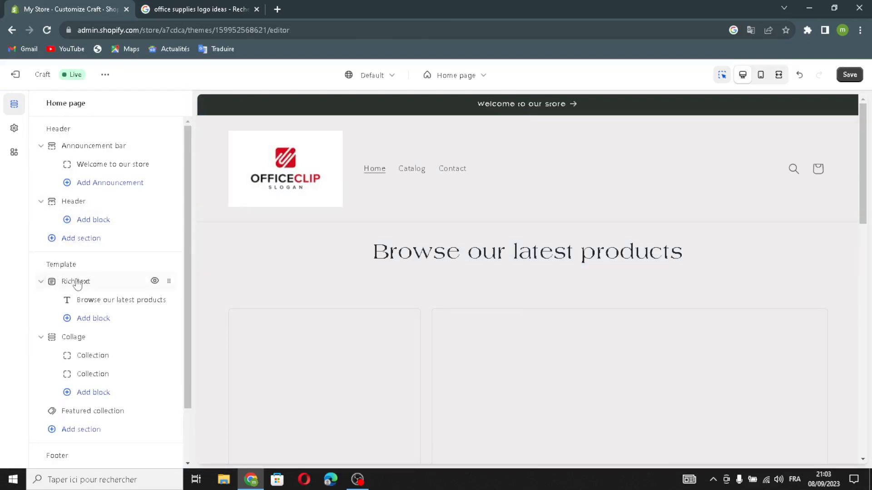
Step: Set the Rich text section's desktop content position and content alignment both to Left
left_click(61, 286)
left_click(78, 152)
left_click(77, 155)
left_click(78, 154)
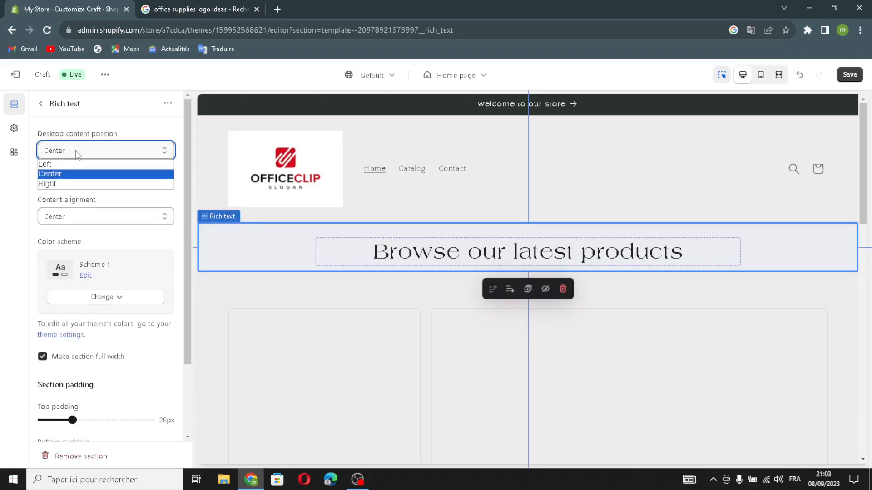
left_click(70, 163)
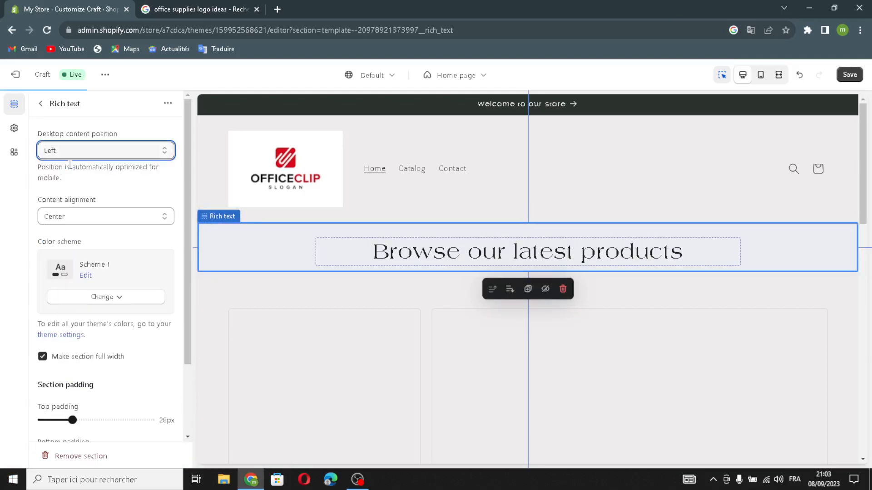
left_click(83, 217)
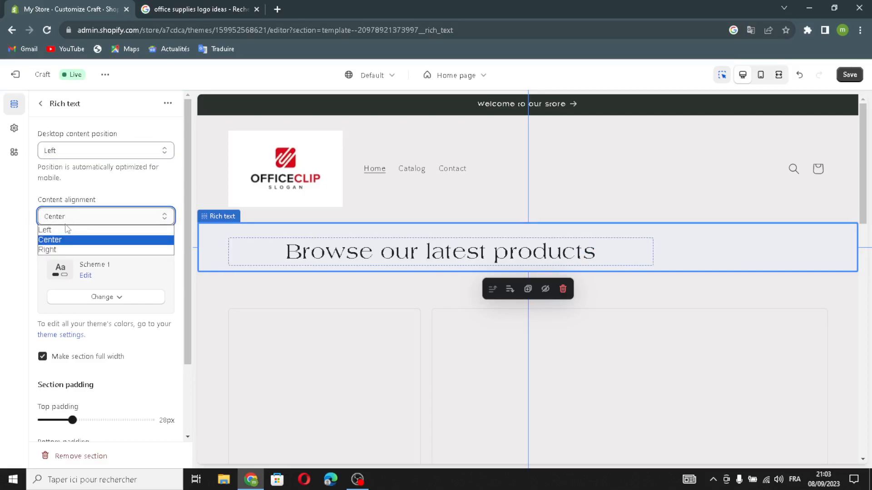
left_click(67, 229)
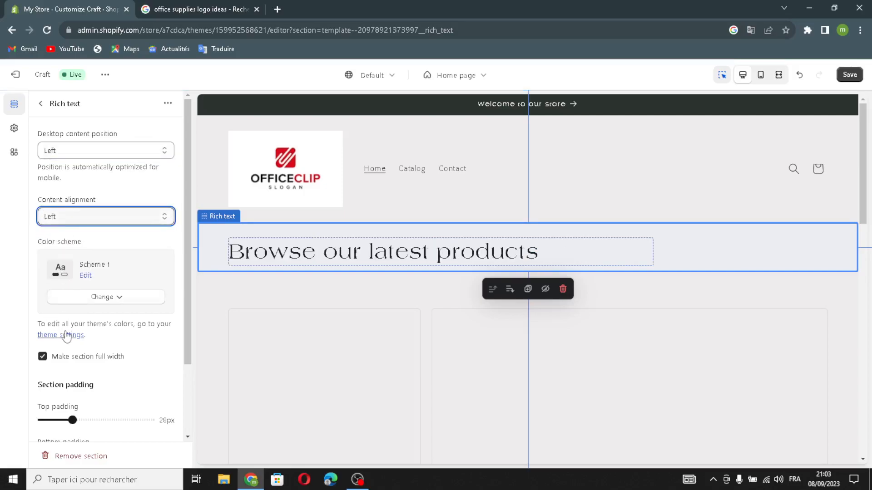
scroll(73, 363, "down", 2)
scroll(71, 375, "up", 2)
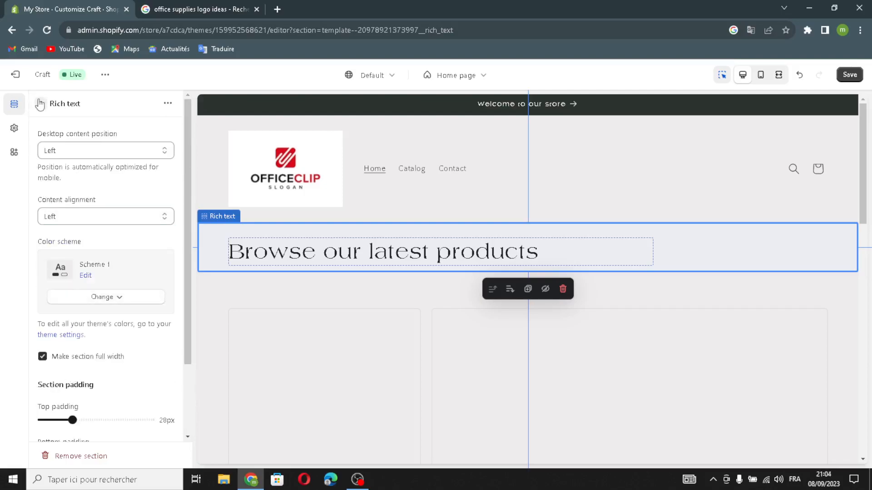
left_click(40, 104)
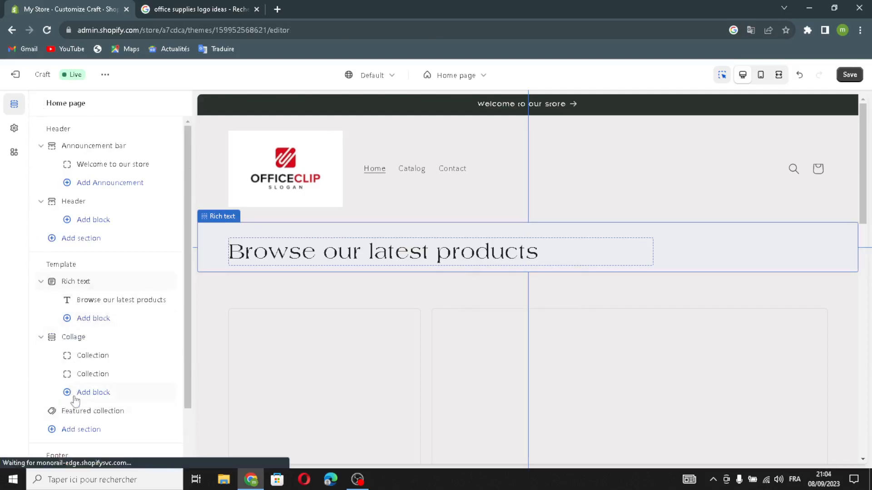
Step: Add an Image banner section to the home page template and inspect its heading block
left_click(53, 431)
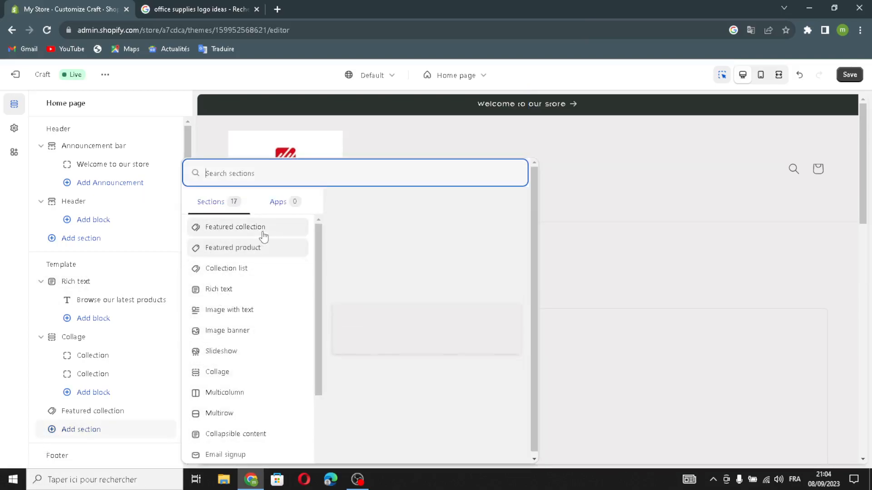
left_click(232, 335)
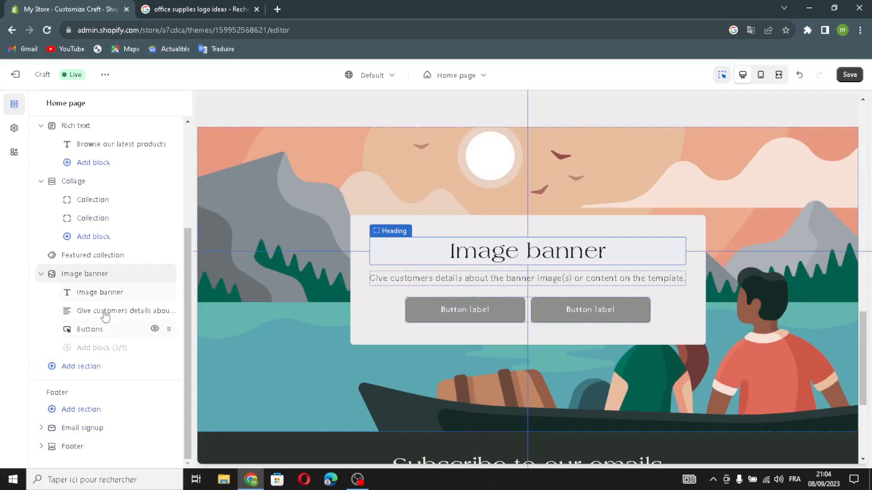
left_click(92, 293)
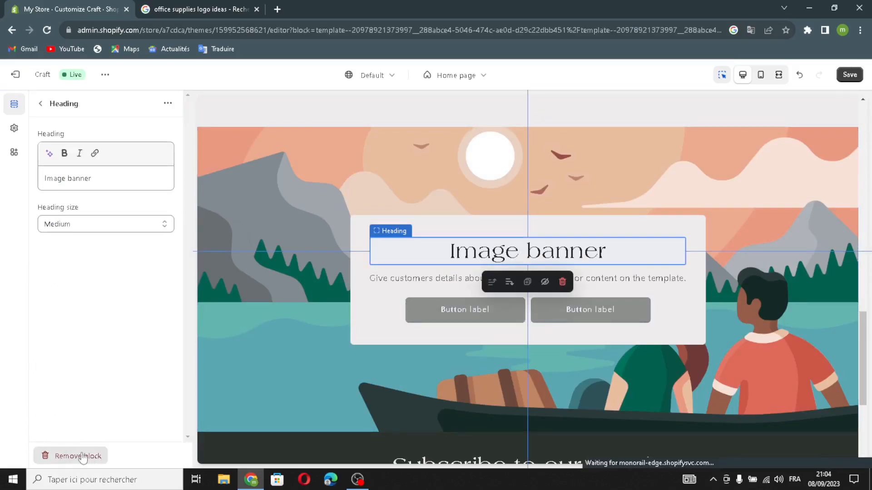
left_click(40, 104)
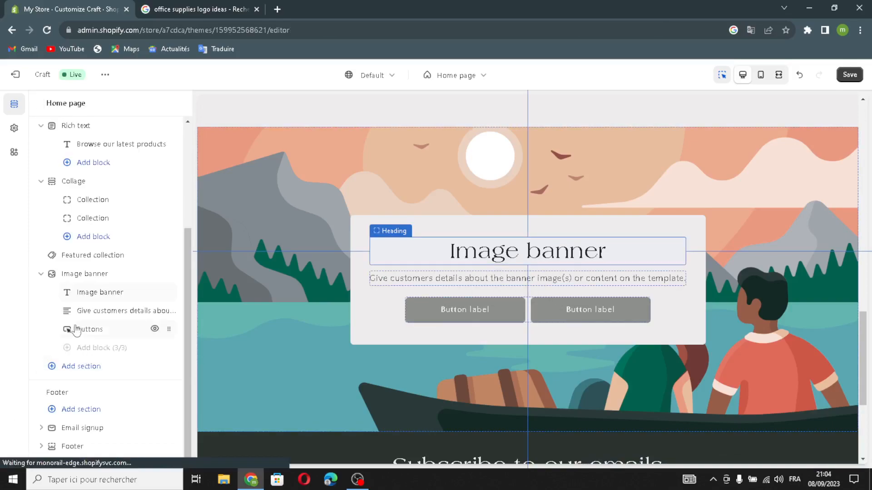
Step: Move the Collage section to the top of the home page template
left_click(77, 181)
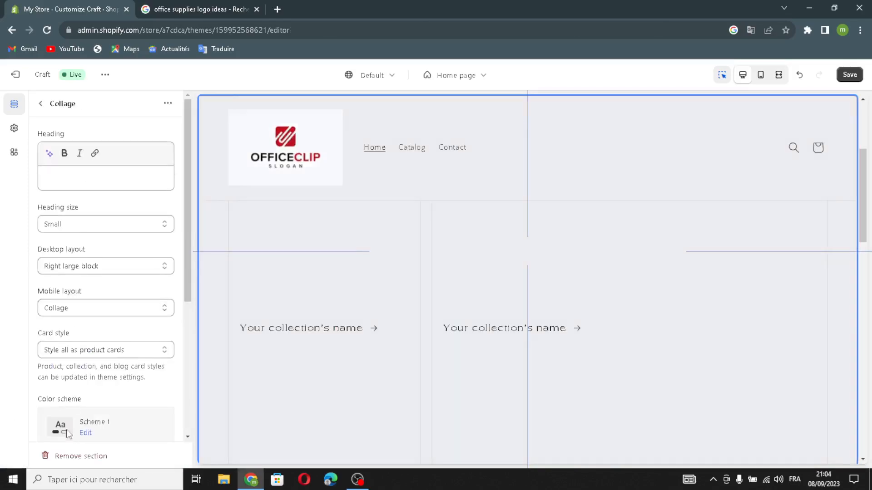
left_click(41, 104)
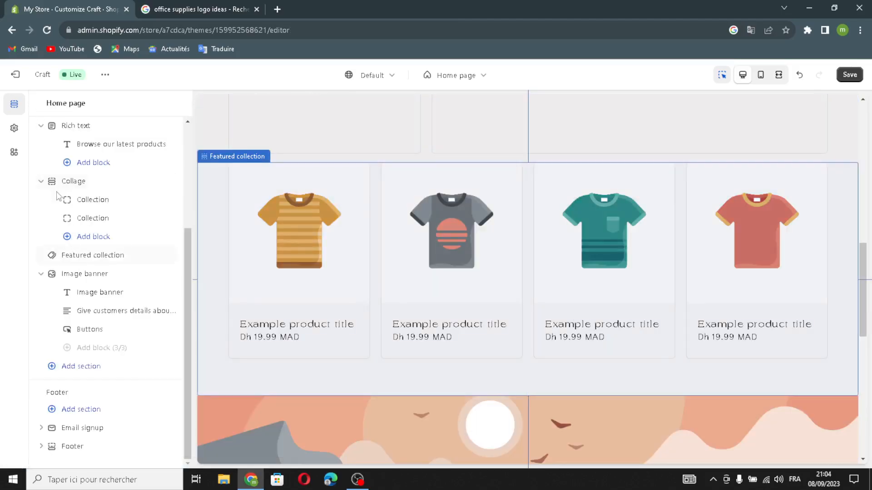
left_click_drag(168, 181, 97, 226)
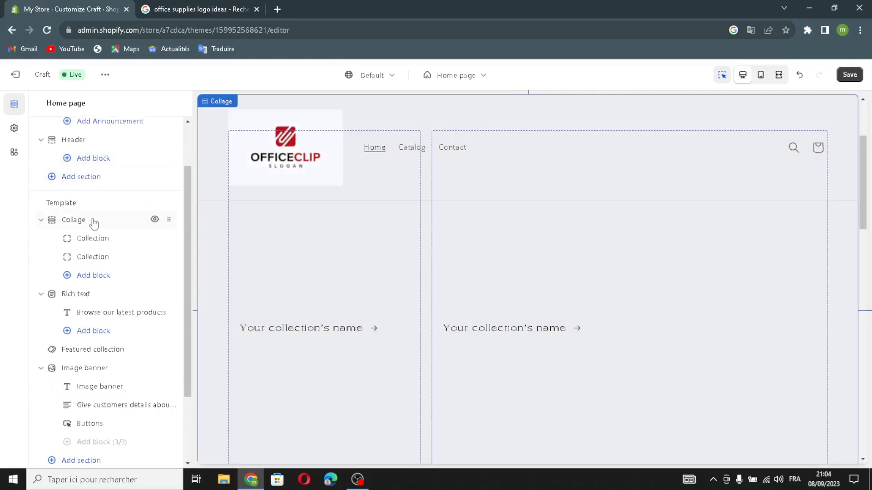
Step: Generate the Collage heading from the description "office supplies" and apply "Elevate Your Office with High-Quality Supplies."
left_click(84, 221)
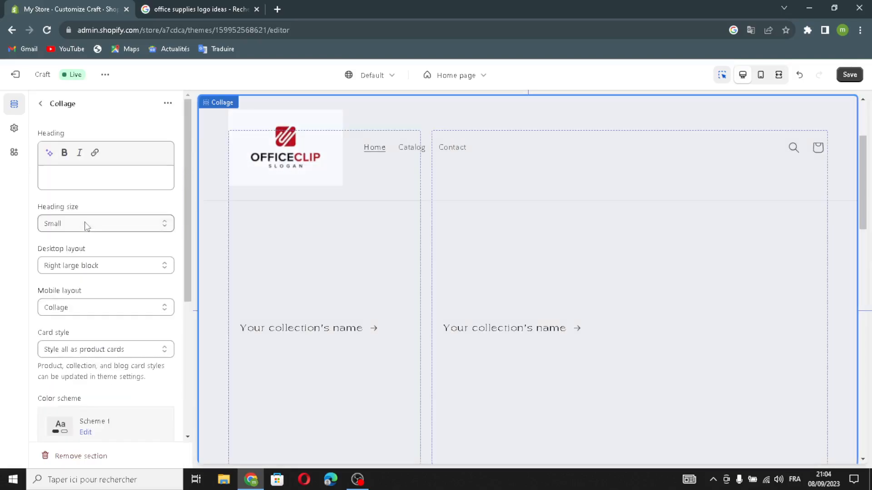
left_click(49, 153)
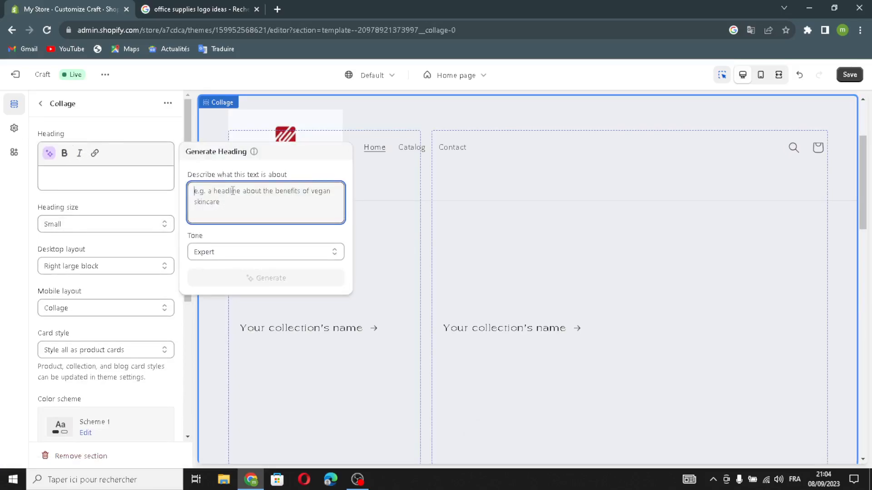
type("offi")
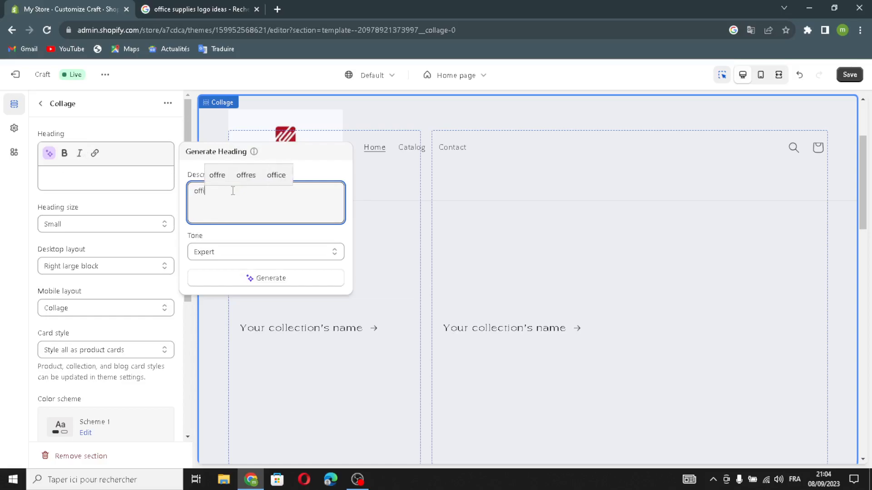
type("ce su")
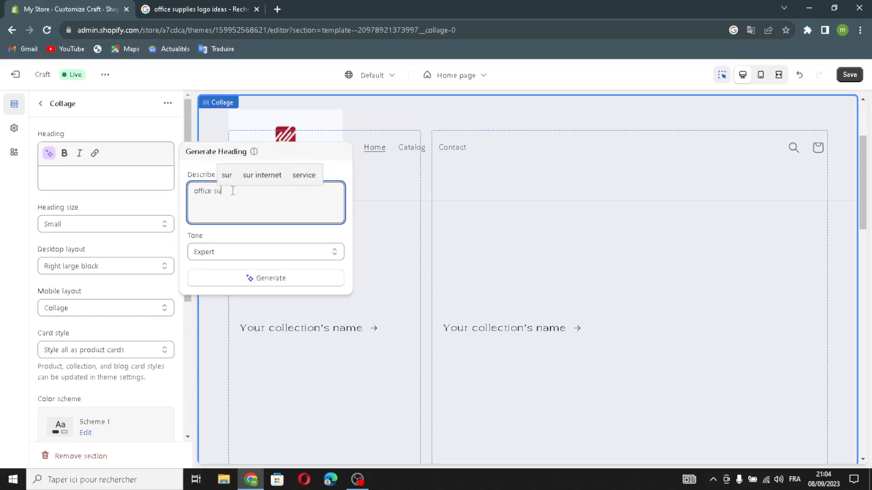
type("pplies")
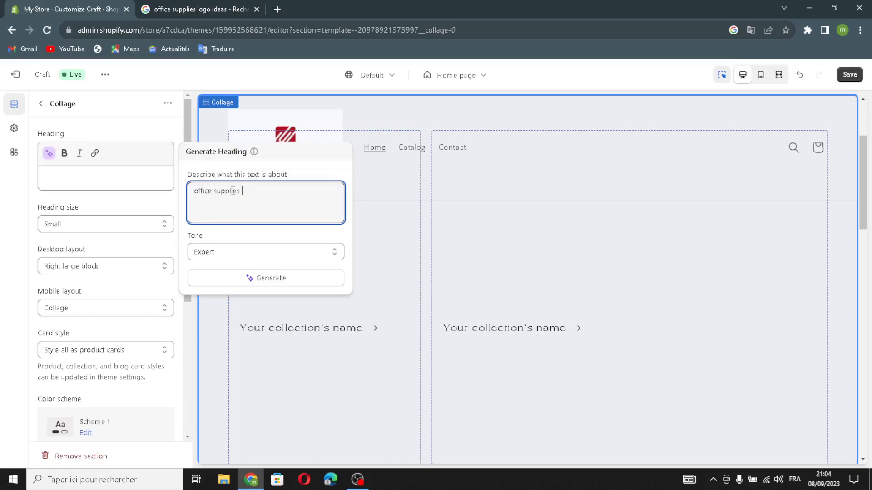
left_click(222, 280)
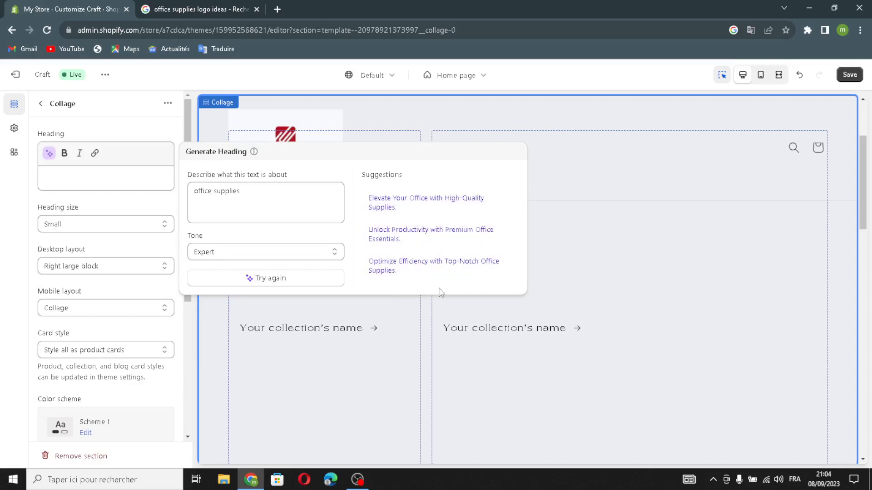
left_click(433, 210)
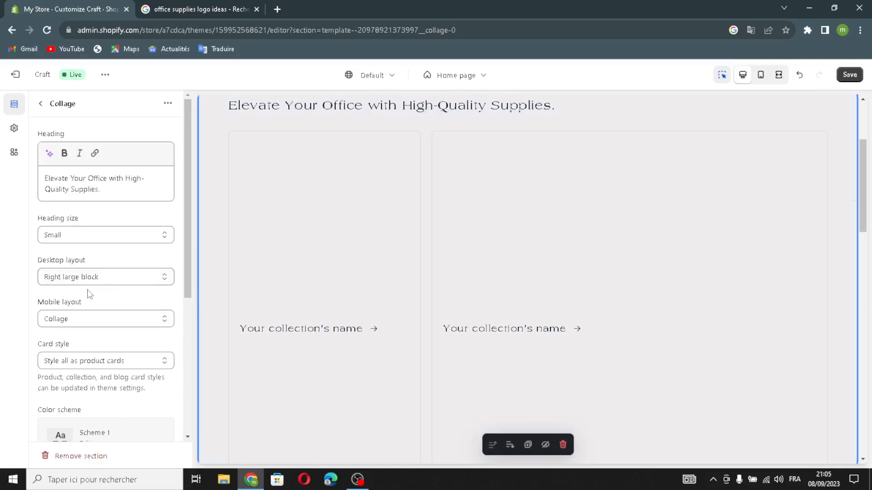
Step: Set the Collage heading size to Medium and its mobile layout to Column
left_click(54, 233)
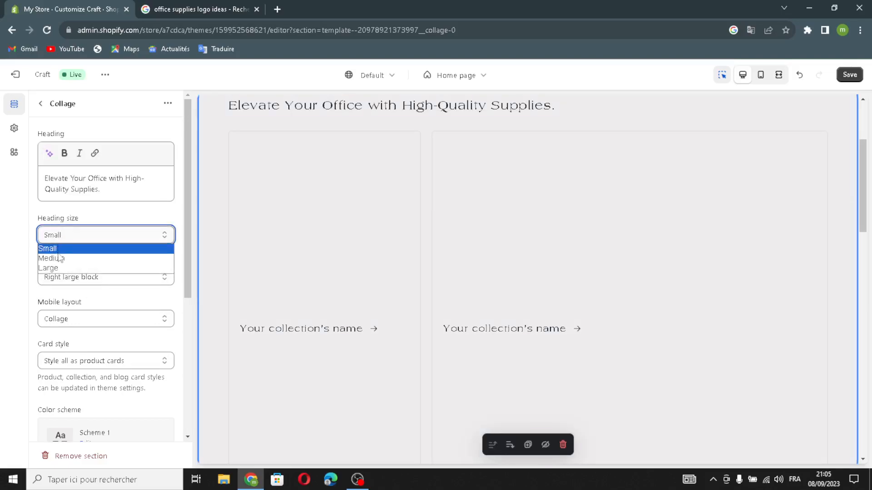
left_click(57, 258)
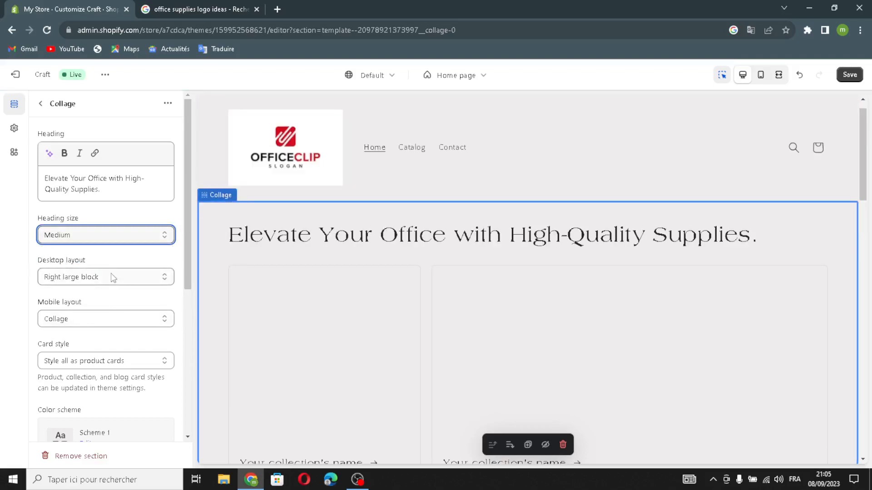
left_click(57, 320)
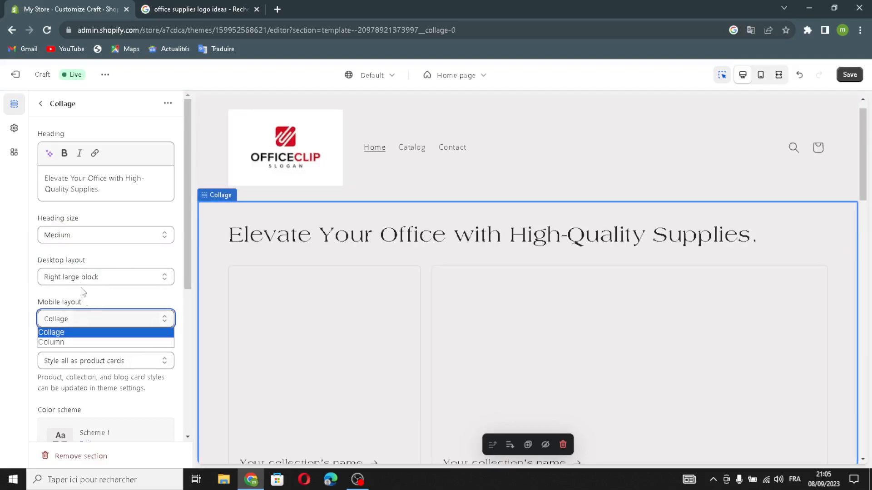
left_click(68, 343)
scroll(69, 351, "down", 2)
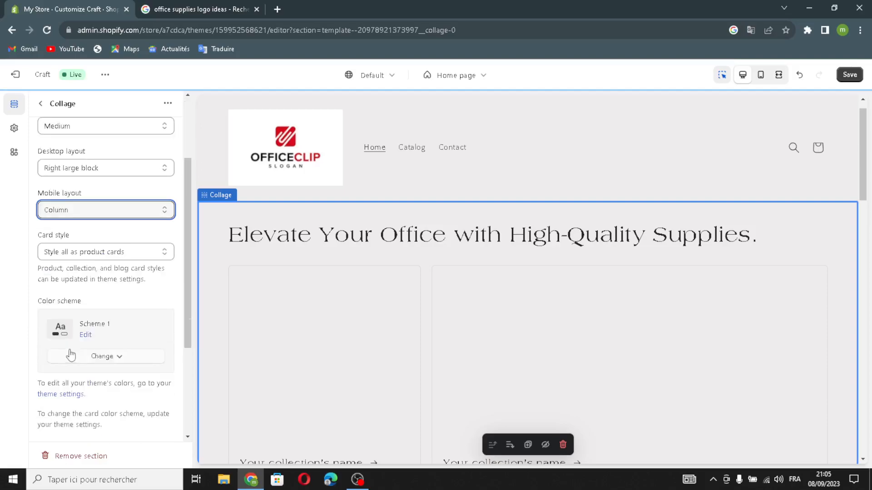
left_click(89, 253)
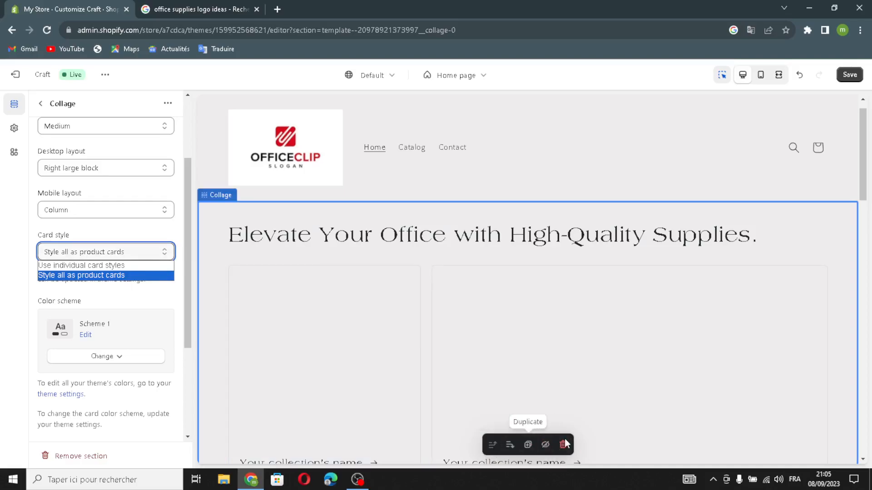
scroll(117, 404, "down", 4)
scroll(117, 395, "up", 3)
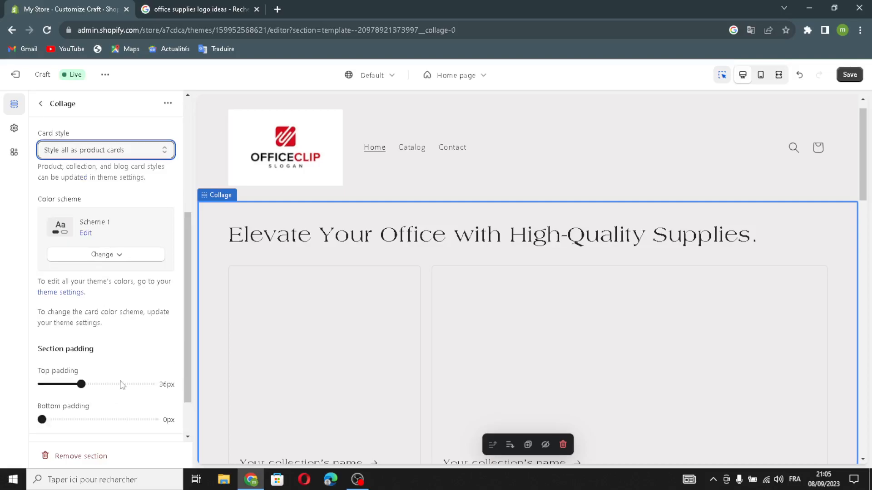
scroll(98, 245, "down", 3)
left_click(42, 105)
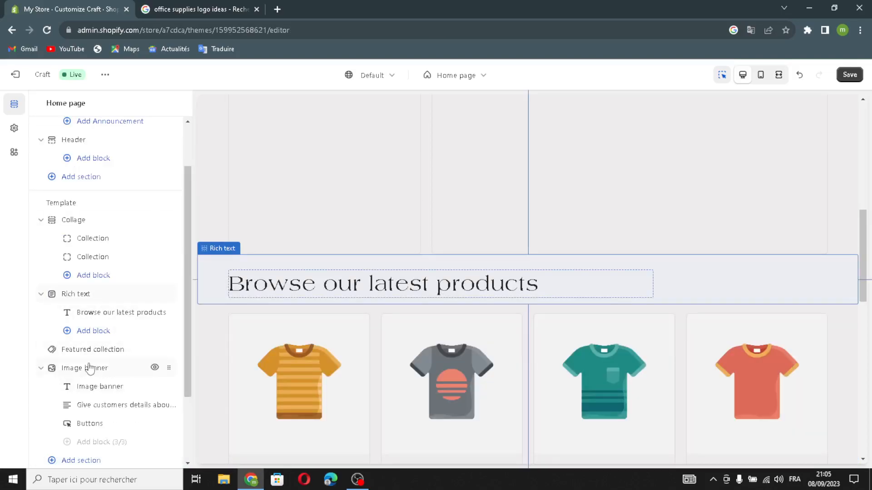
Step: Set the Featured collection section's heading size to Medium and its description style to Subtitle
left_click(106, 355)
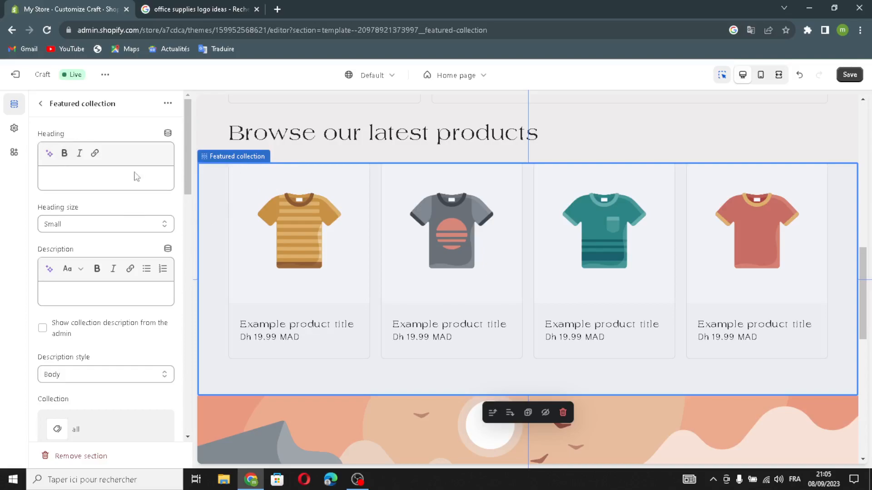
left_click(64, 225)
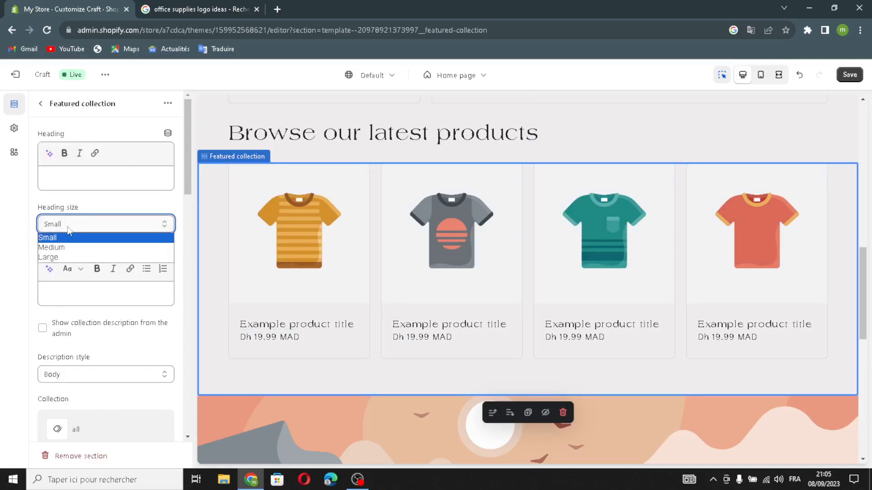
left_click(63, 245)
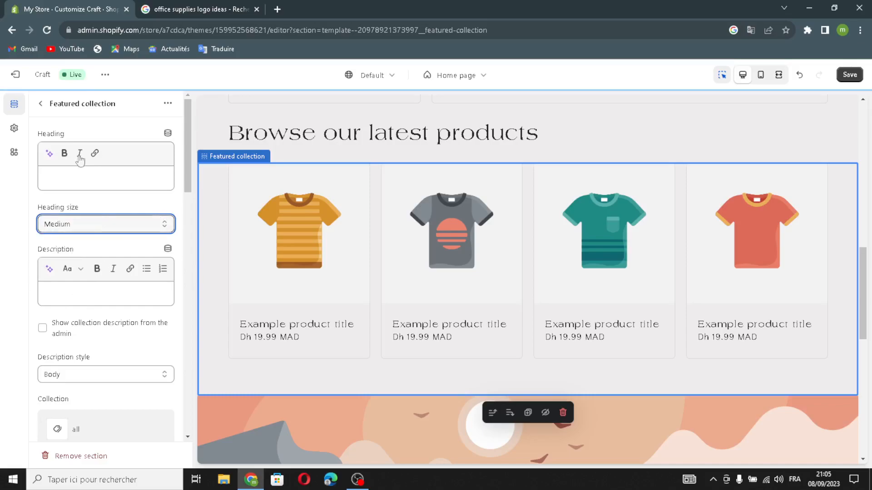
scroll(109, 178, "down", 1)
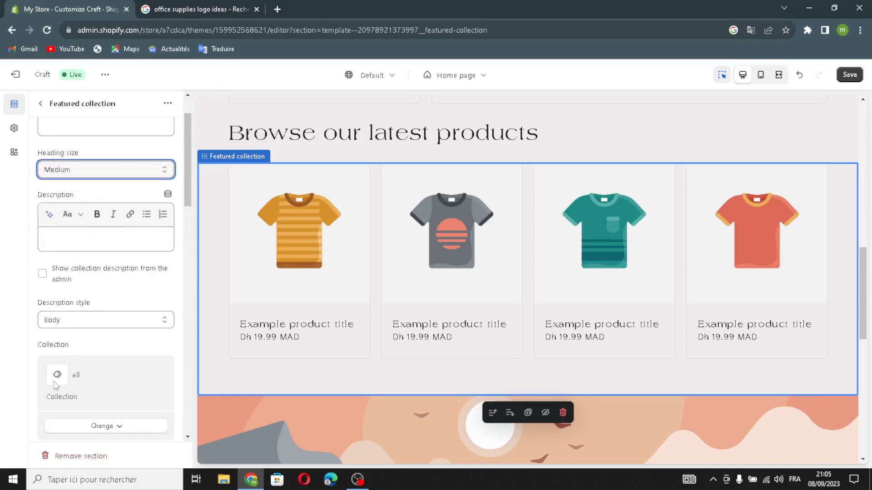
left_click(92, 321)
left_click(89, 323)
left_click(97, 320)
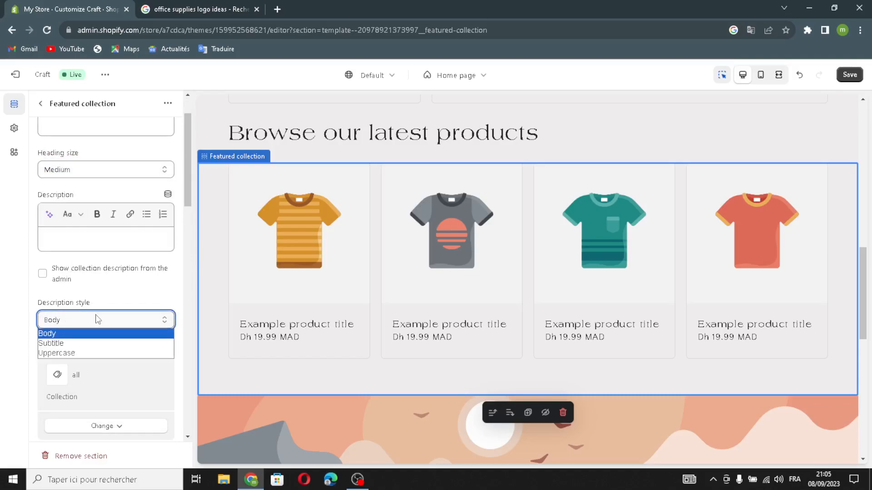
left_click(72, 344)
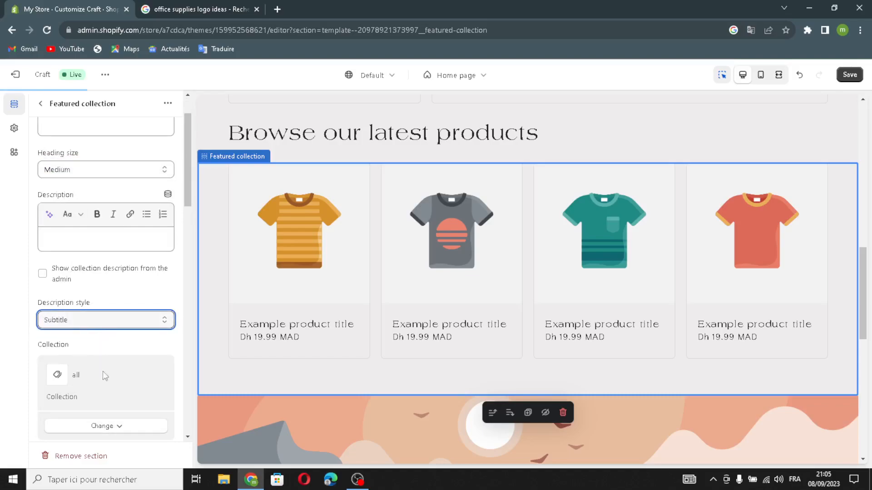
scroll(100, 419, "down", 1)
left_click(87, 372)
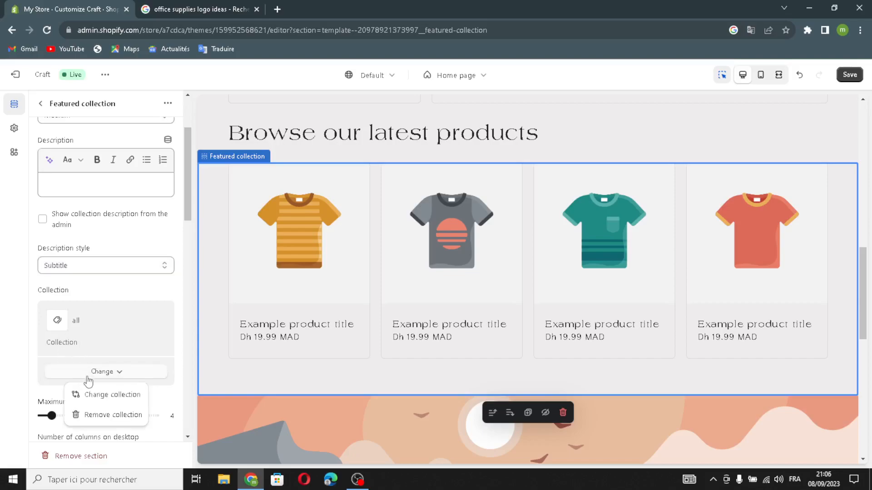
left_click(119, 372)
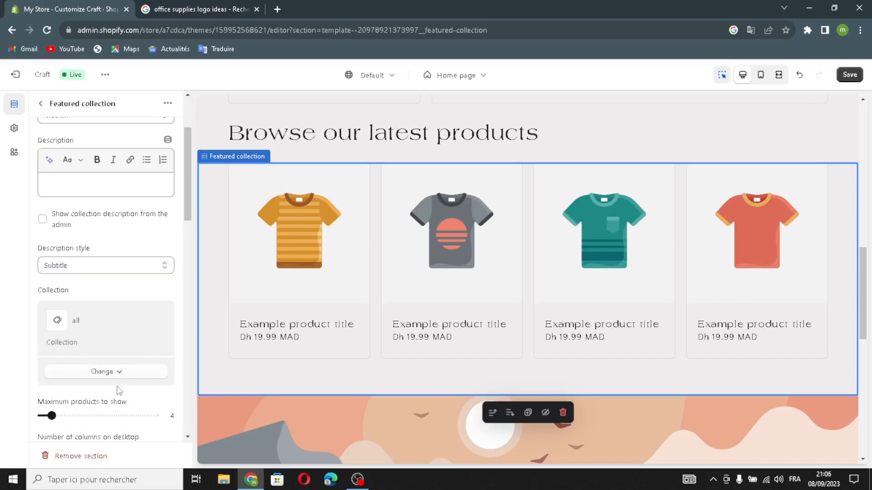
Step: Turn on full-width products, the View all link and the desktop carousel in the Featured collection settings
scroll(136, 409, "down", 2)
scroll(51, 379, "down", 1)
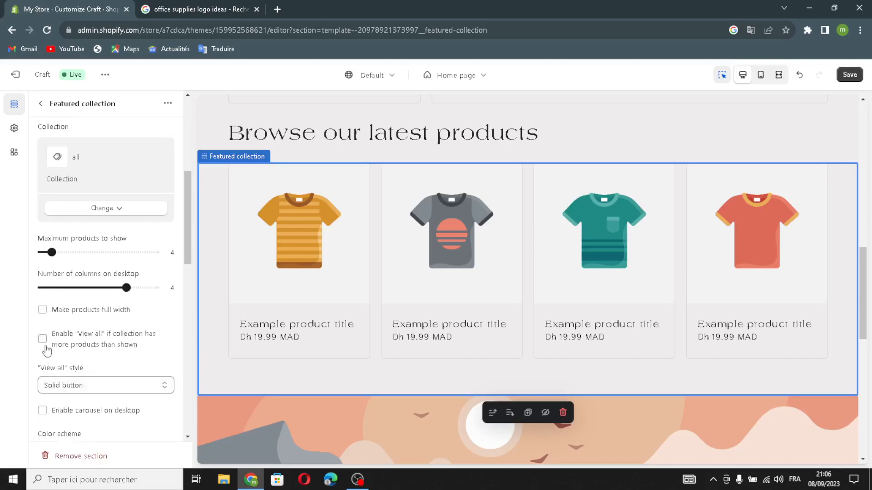
left_click(43, 314)
left_click(43, 340)
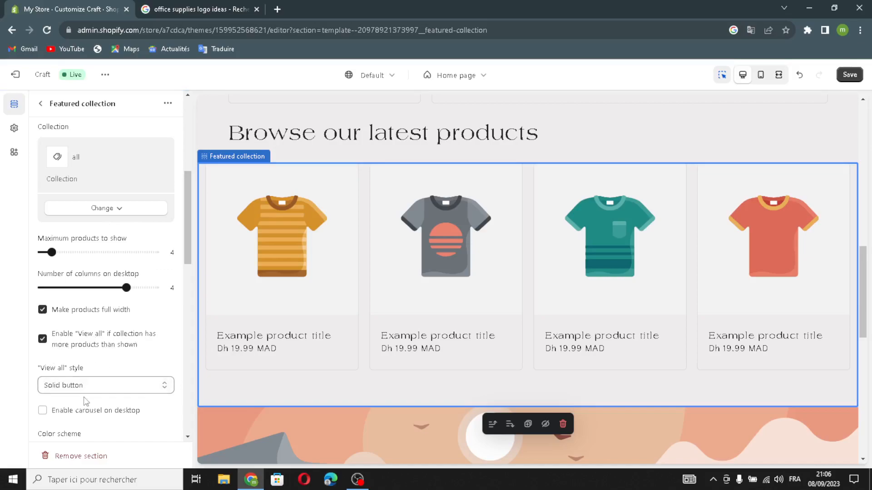
scroll(85, 401, "down", 1)
left_click(44, 356)
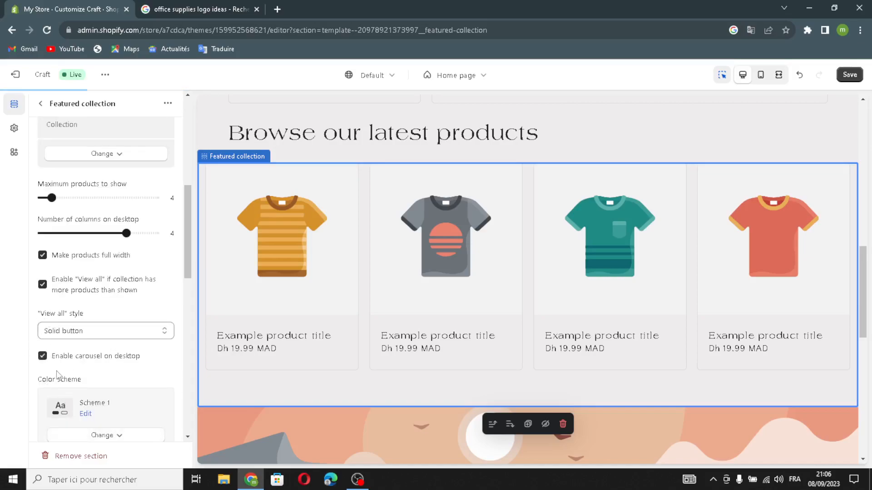
scroll(100, 376, "down", 1)
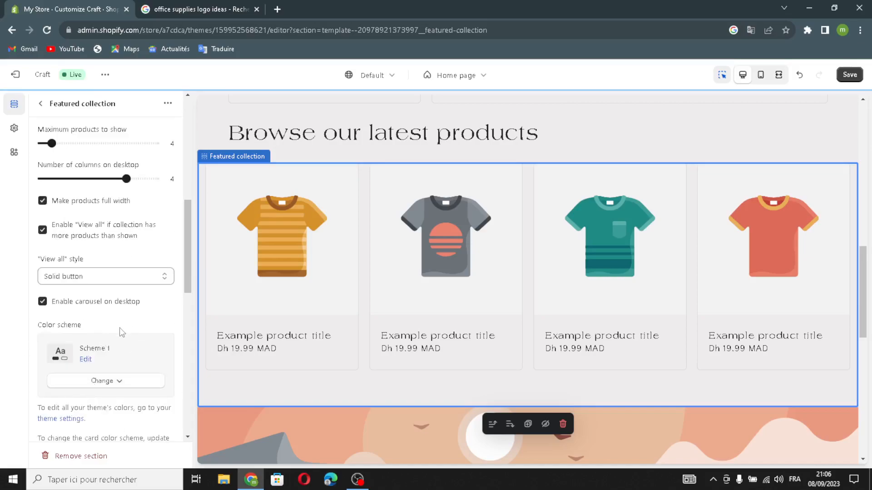
scroll(114, 359, "down", 11)
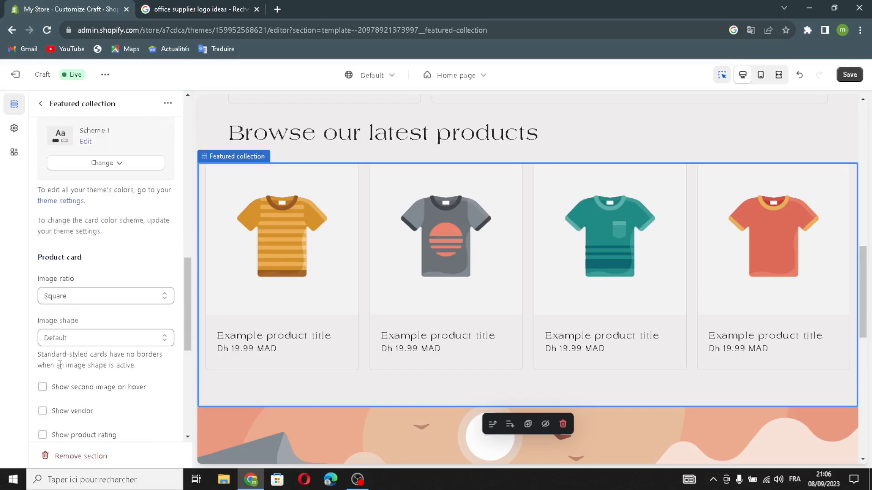
scroll(57, 331, "down", 1)
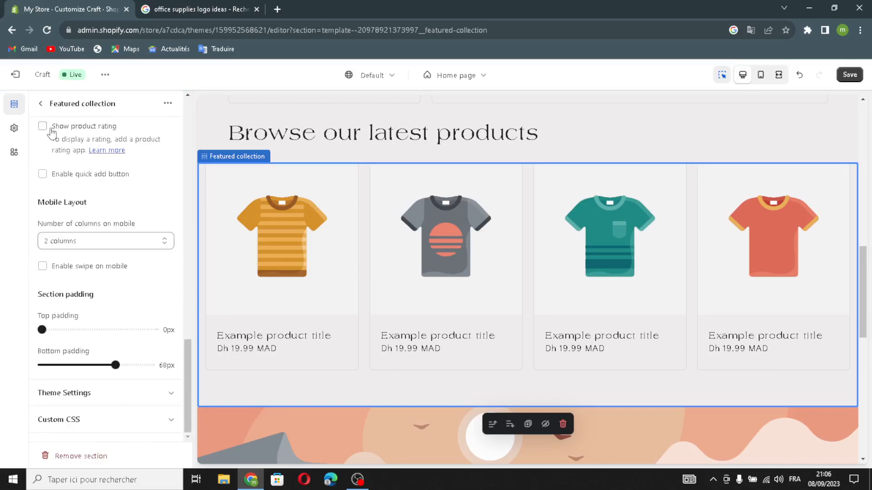
left_click(41, 106)
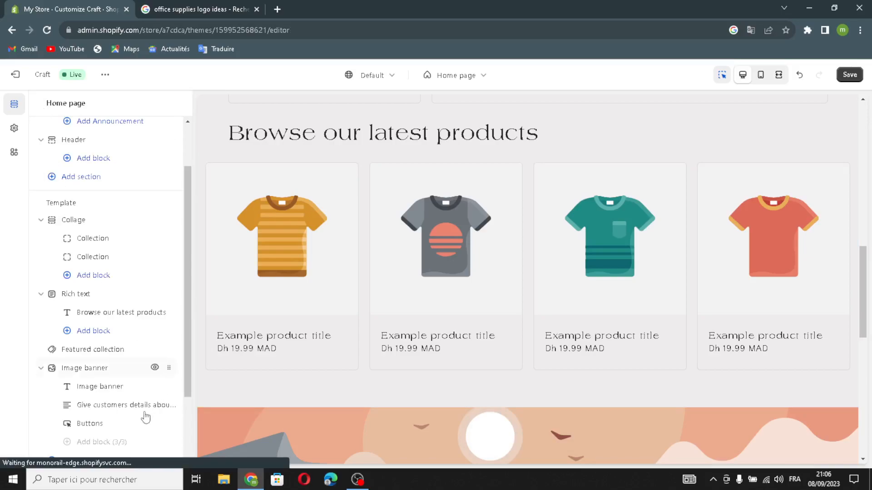
Step: Open the Image banner's first image picker and search Google Images for "office supplies"
left_click(54, 368)
left_click(103, 163)
left_click(237, 8)
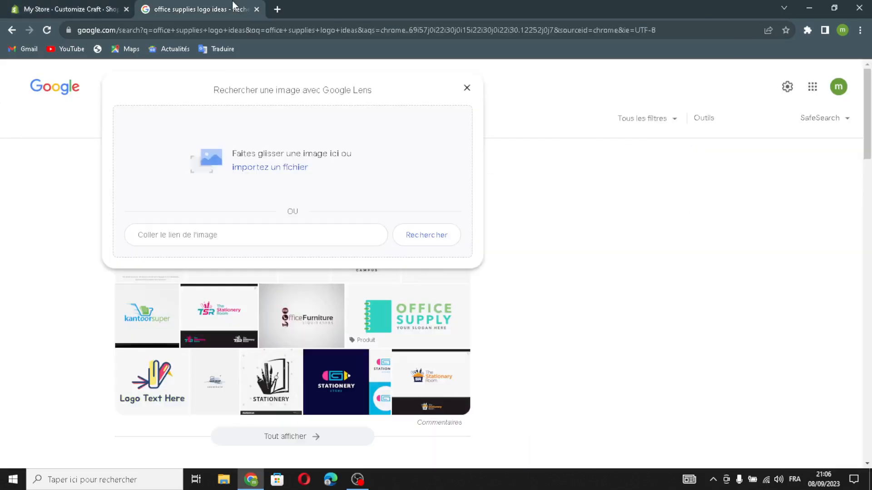
left_click(467, 86)
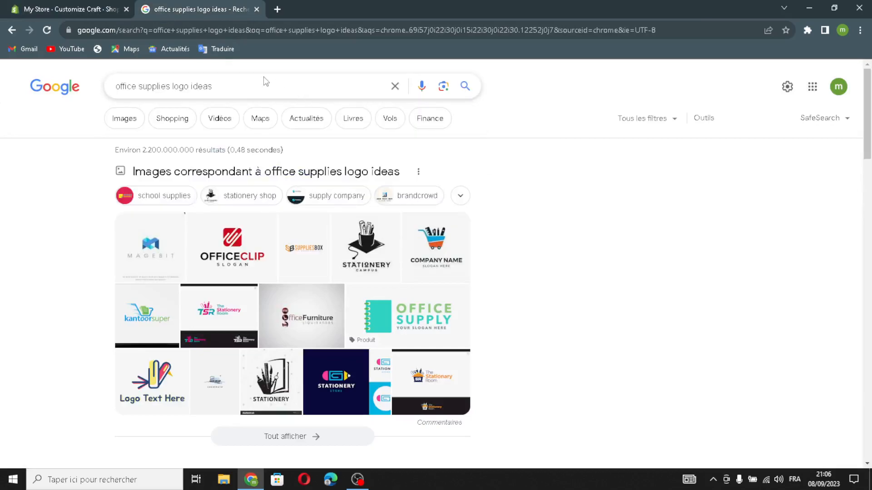
left_click(234, 86)
left_click_drag(235, 86, 181, 87)
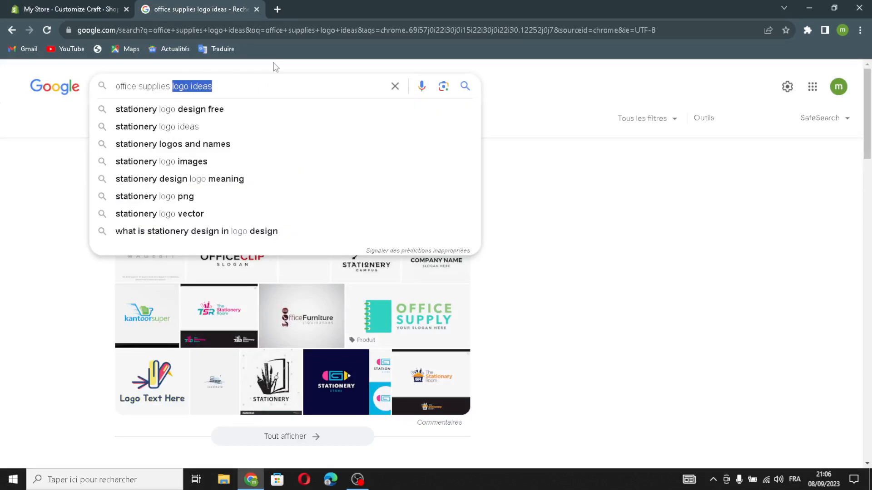
key("BackSpace")
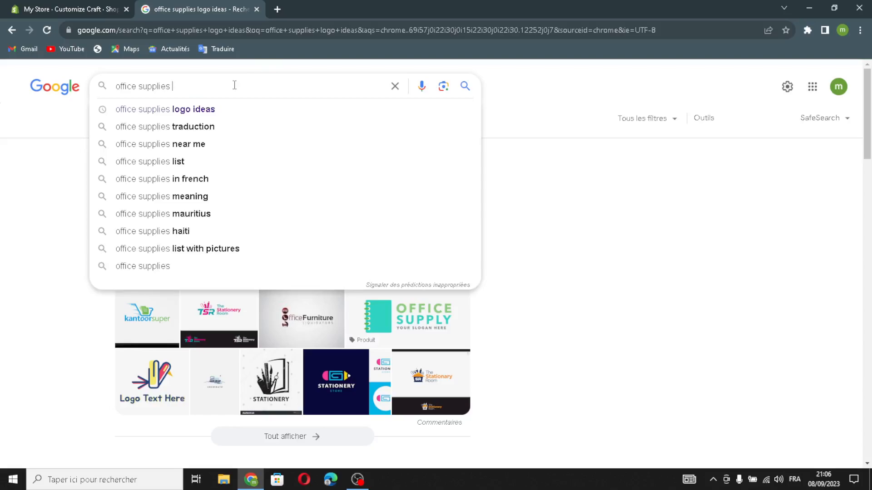
key("Return")
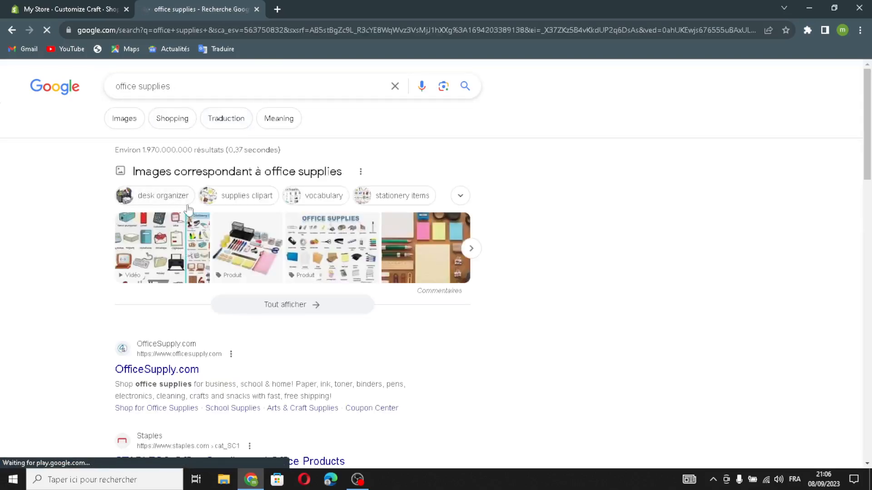
left_click(129, 119)
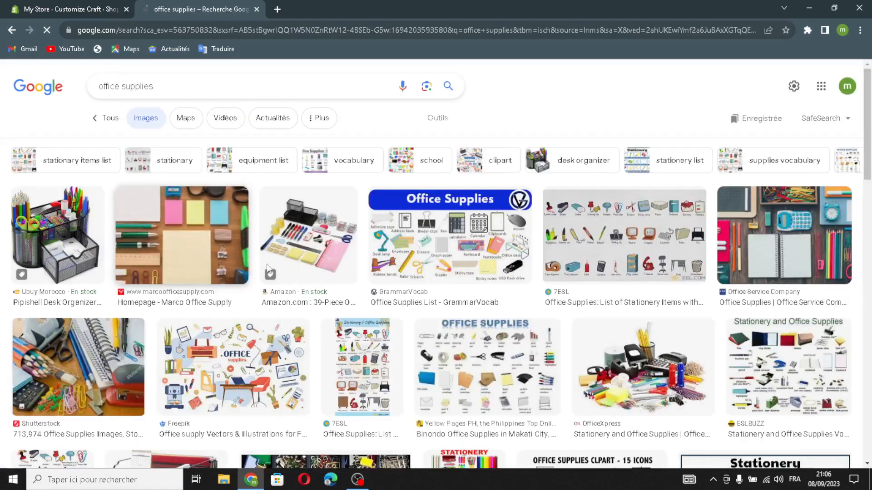
Step: Drag an office supplies desk photo from Google Images into the picker and set it as the banner's first image
left_click(741, 230)
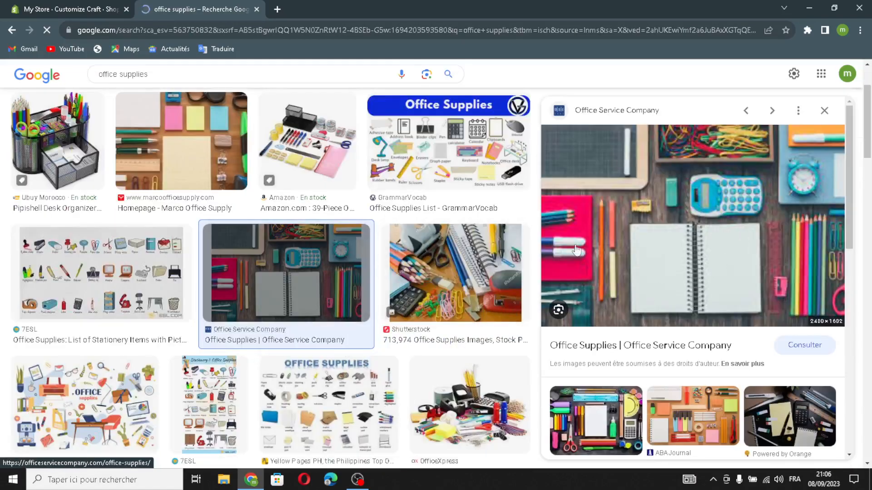
left_click_drag(678, 234, 89, 4)
left_click_drag(444, 290, 447, 293)
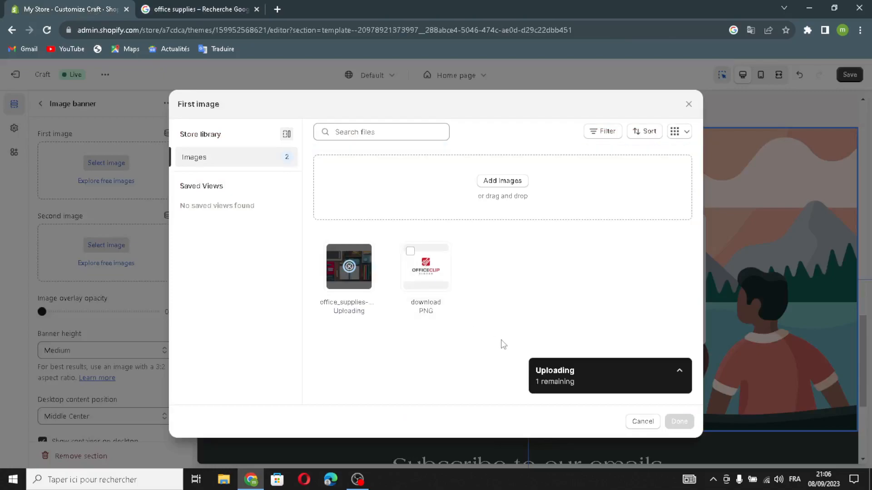
left_click(678, 423)
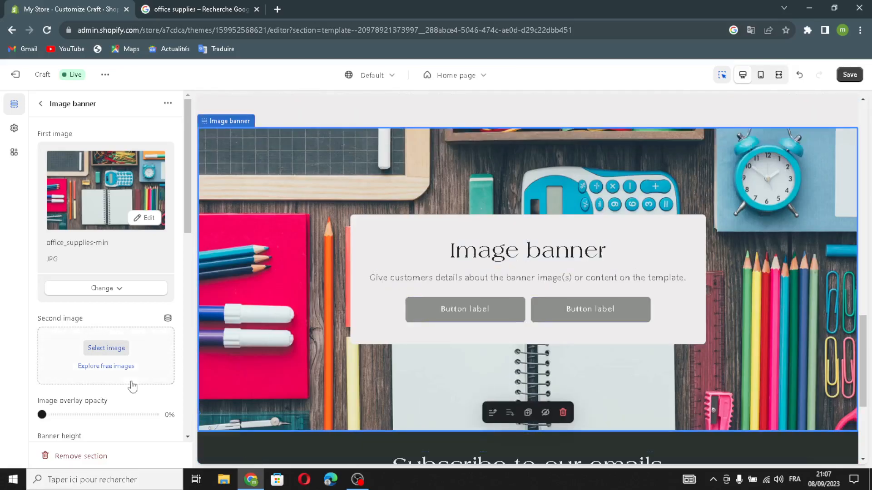
Step: Set the Image banner's image overlay opacity to 20%
scroll(114, 377, "down", 1)
left_click_drag(45, 356, 63, 359)
scroll(83, 382, "down", 3)
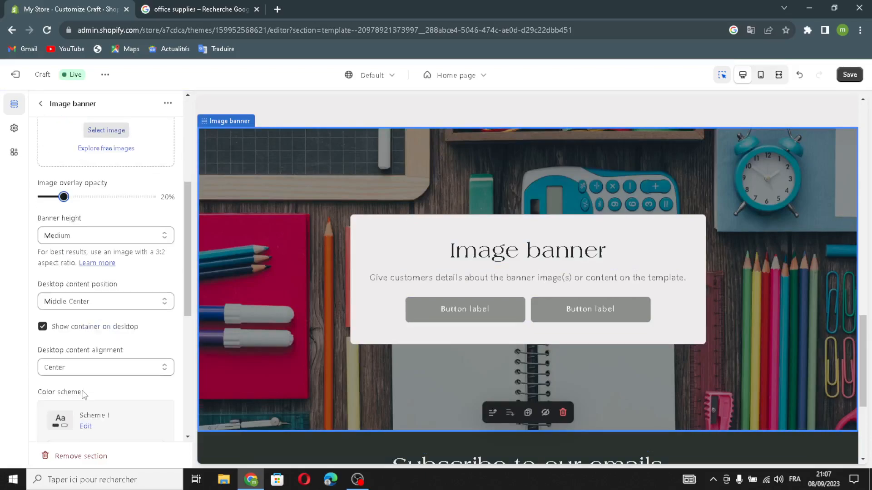
Step: Review the Image banner's content position, container and alignment settings
left_click(63, 308)
left_click(55, 352)
left_click(44, 369)
left_click(48, 386)
scroll(77, 409, "down", 5)
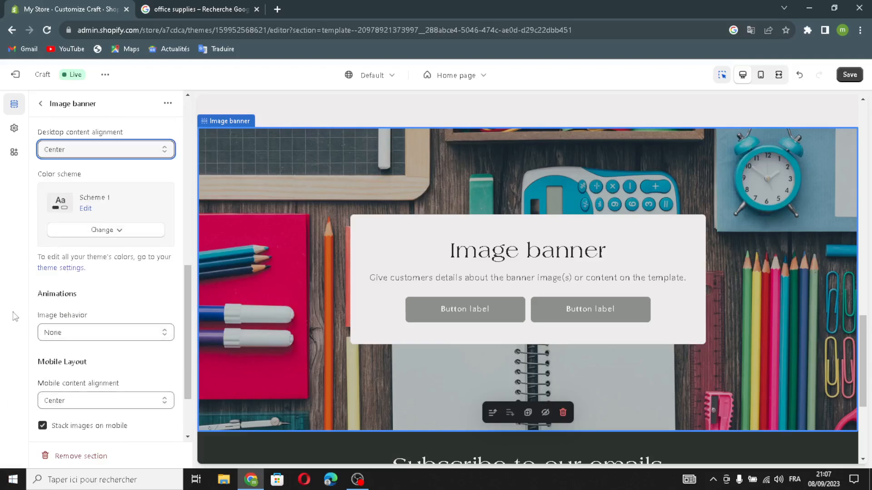
scroll(71, 243, "down", 2)
scroll(64, 140, "up", 6)
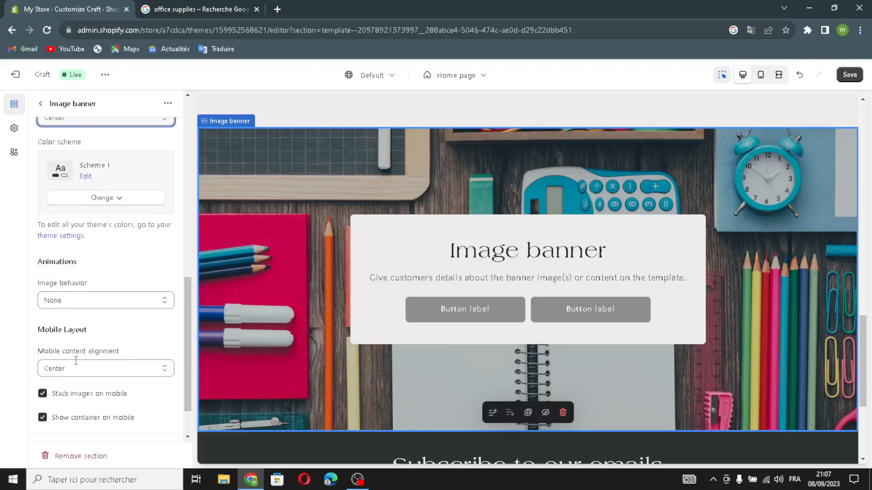
left_click(41, 104)
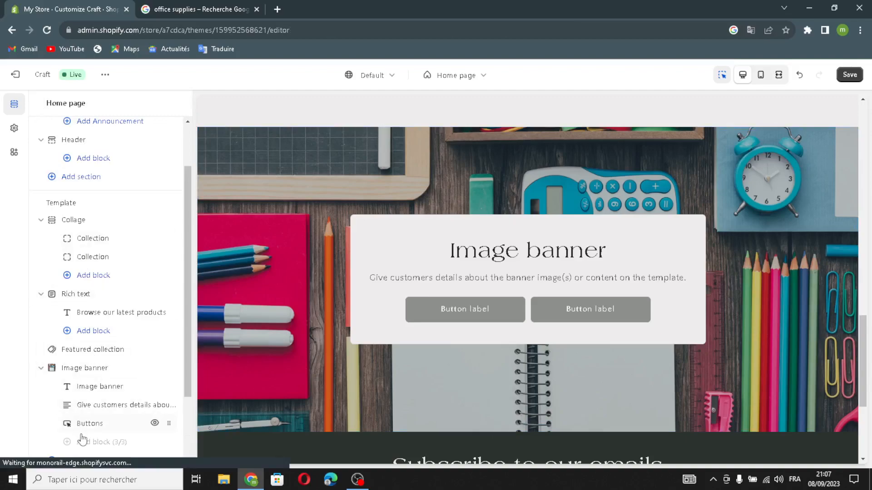
Step: Open the Image banner's Buttons block and review its label and link fields
scroll(75, 399, "down", 2)
left_click(101, 331)
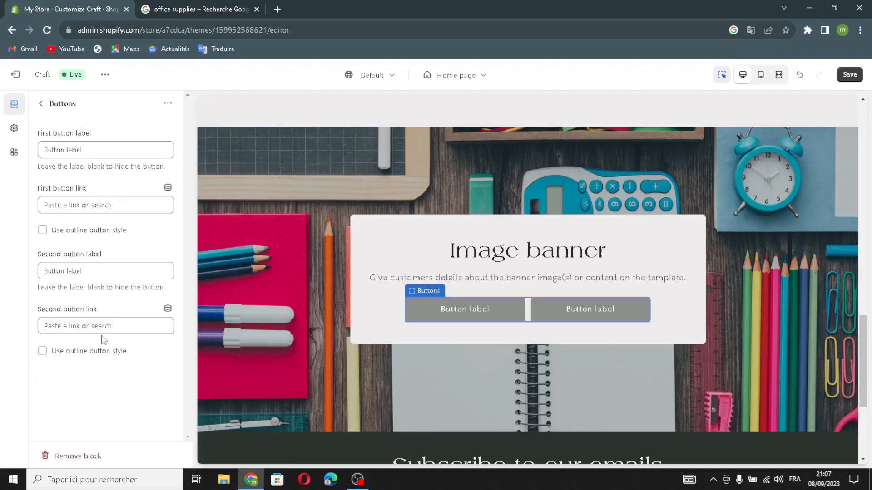
left_click(93, 148)
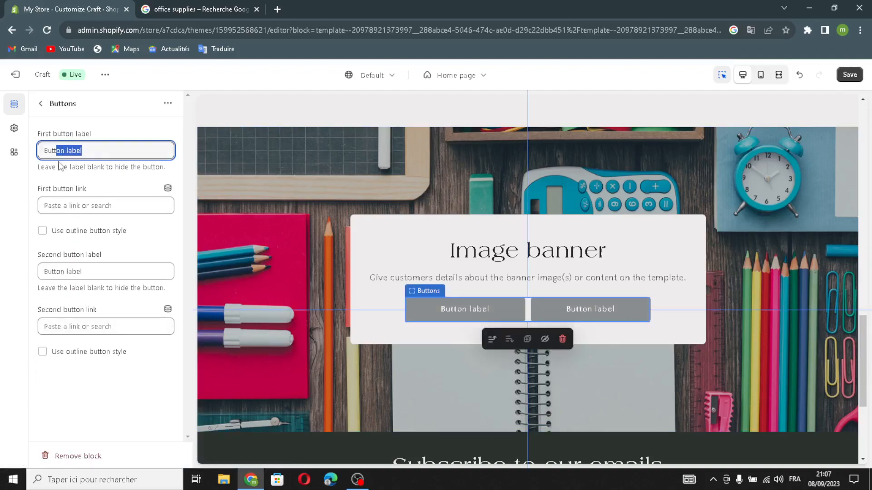
left_click(80, 211)
left_click(82, 231)
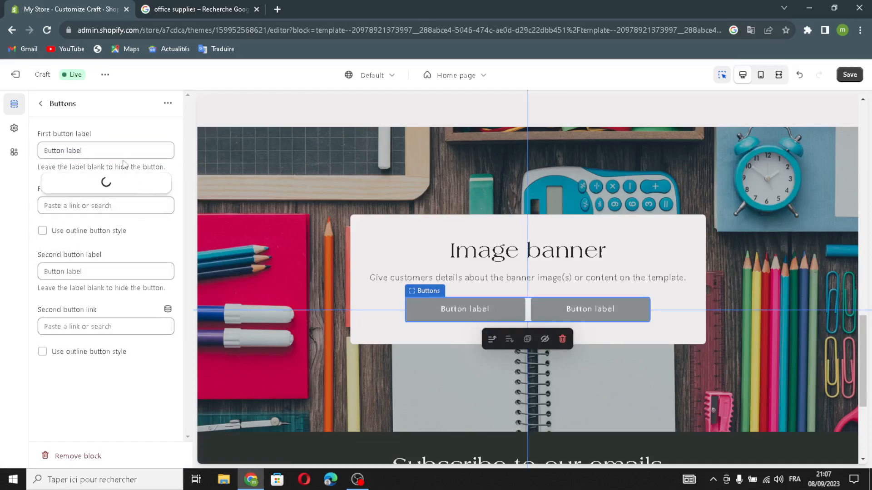
left_click(119, 117)
left_click(92, 154)
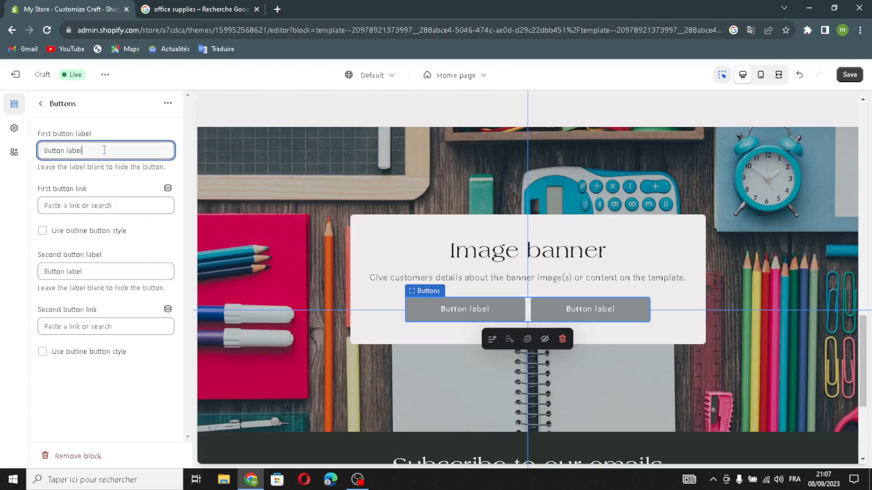
left_click(105, 271)
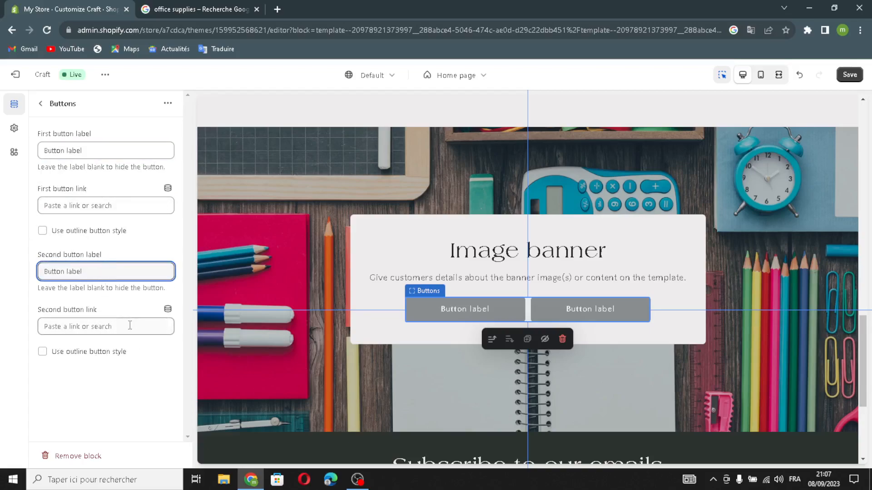
left_click(109, 326)
left_click(71, 377)
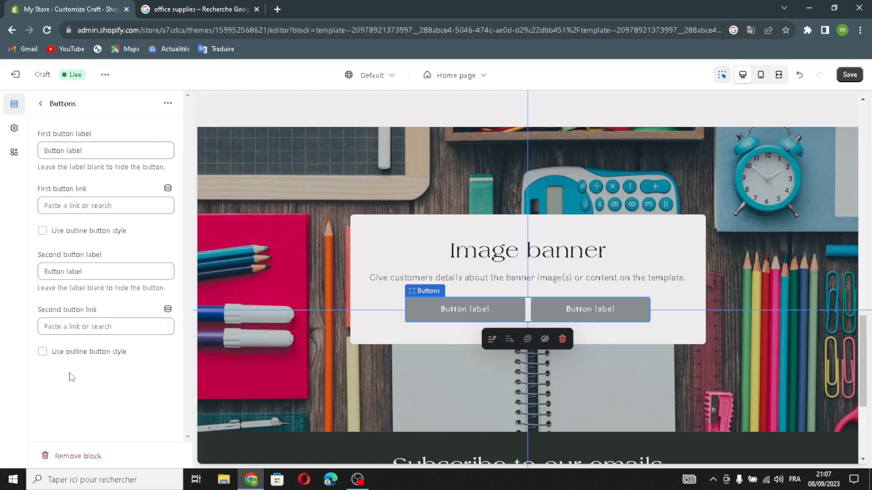
left_click(40, 104)
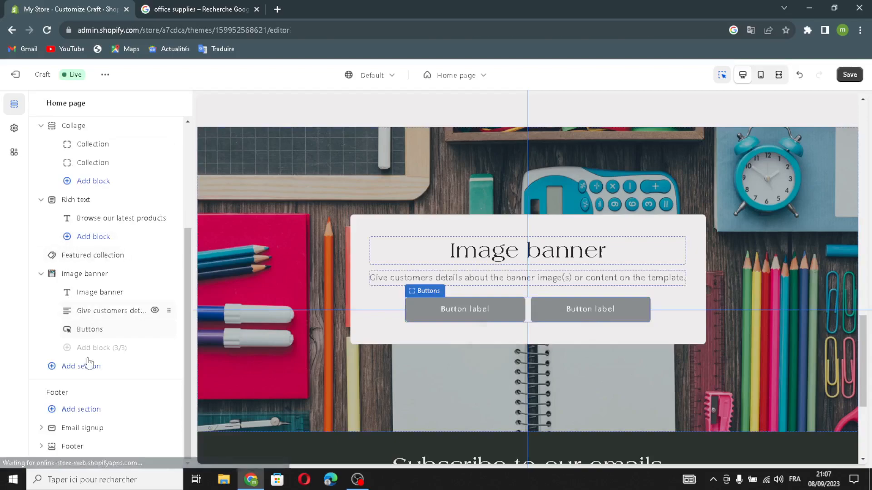
Step: Open the Email signup section settings, return to the section list and save the theme changes
left_click(63, 430)
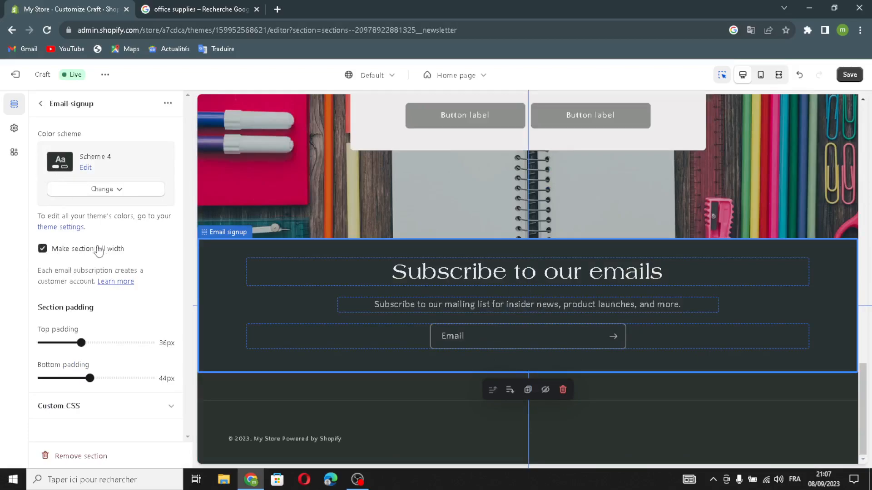
left_click(40, 103)
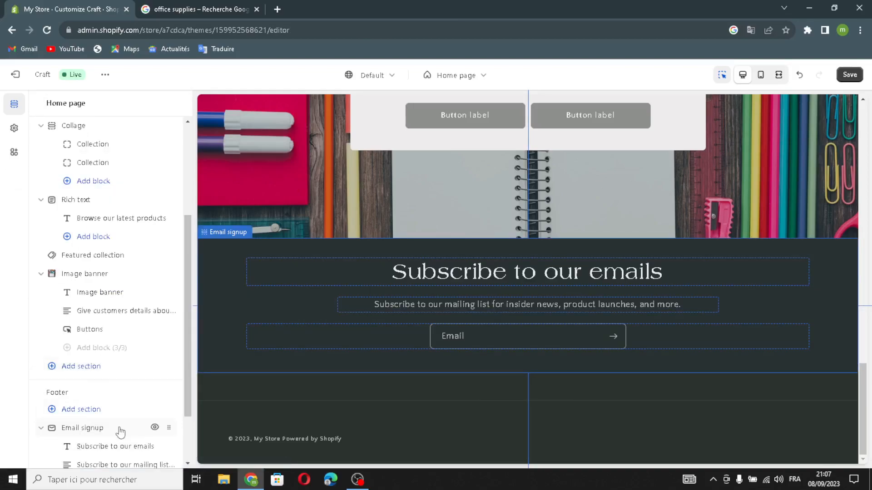
scroll(119, 430, "down", 2)
scroll(129, 290, "up", 5)
left_click(853, 76)
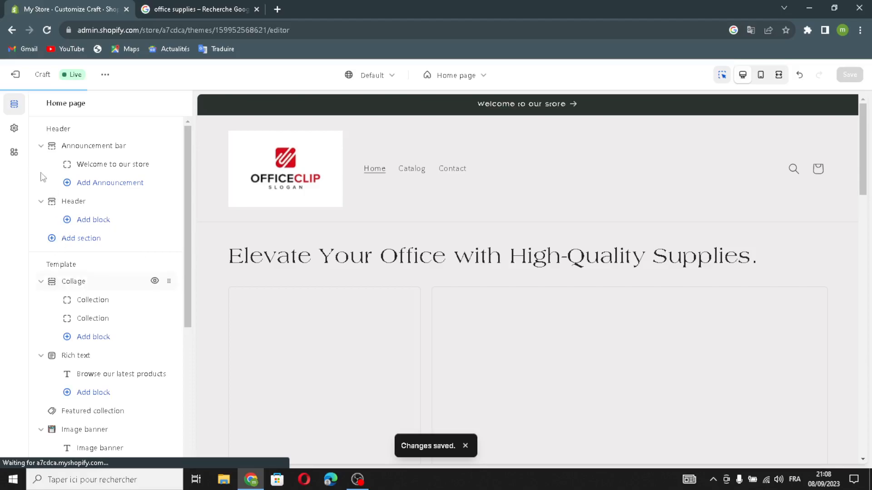
Step: Browse the theme settings' Logo, Colors, Animations and Buttons options without changing them
left_click(14, 128)
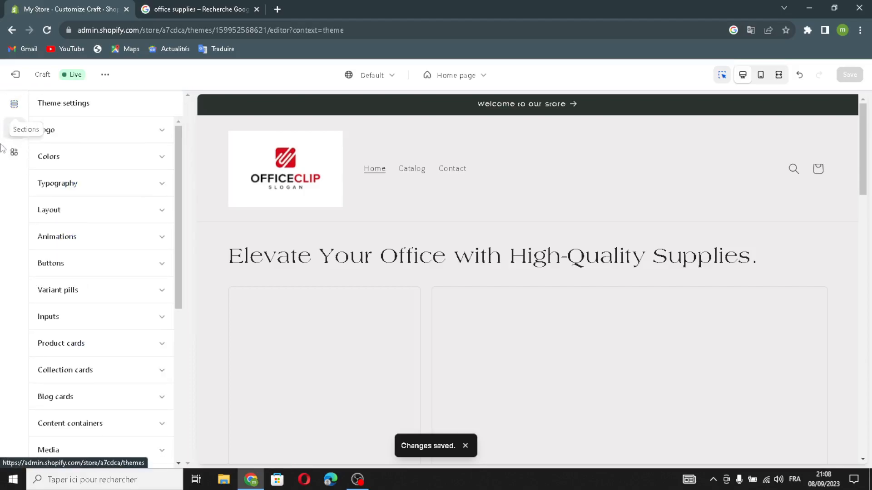
left_click(76, 132)
left_click(77, 131)
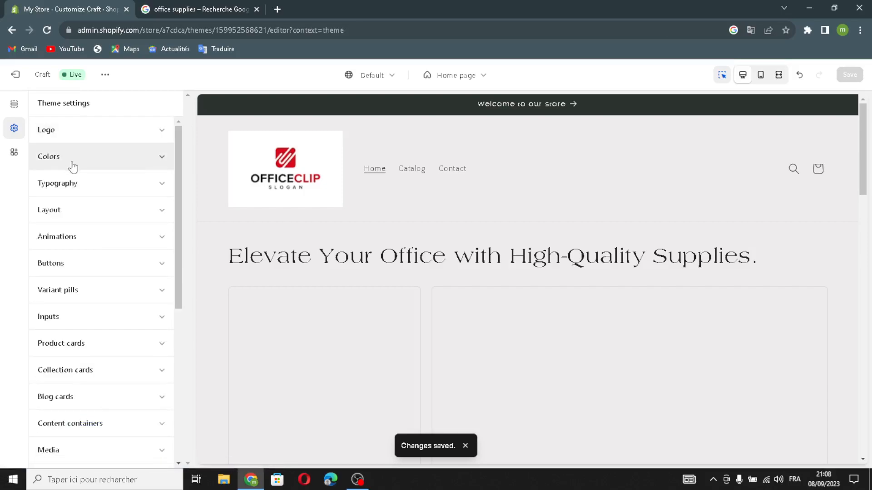
left_click(73, 166)
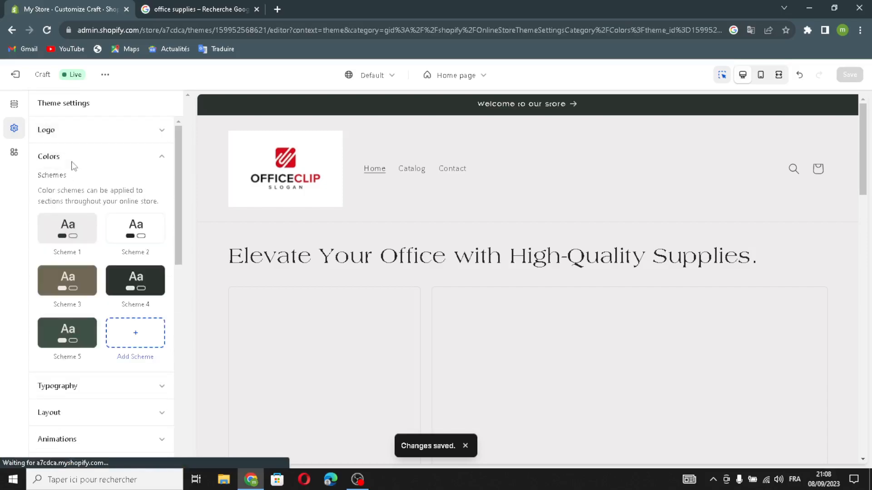
left_click(113, 155)
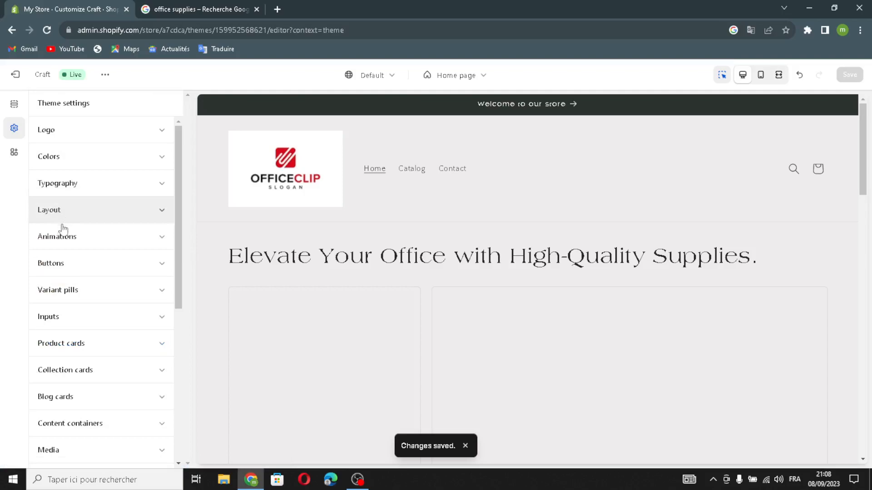
left_click(55, 239)
left_click(97, 240)
left_click(91, 264)
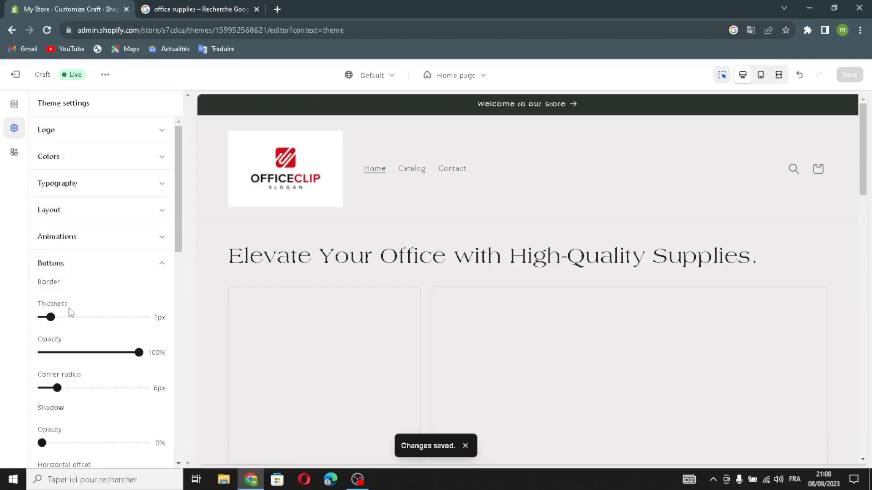
left_click(102, 268)
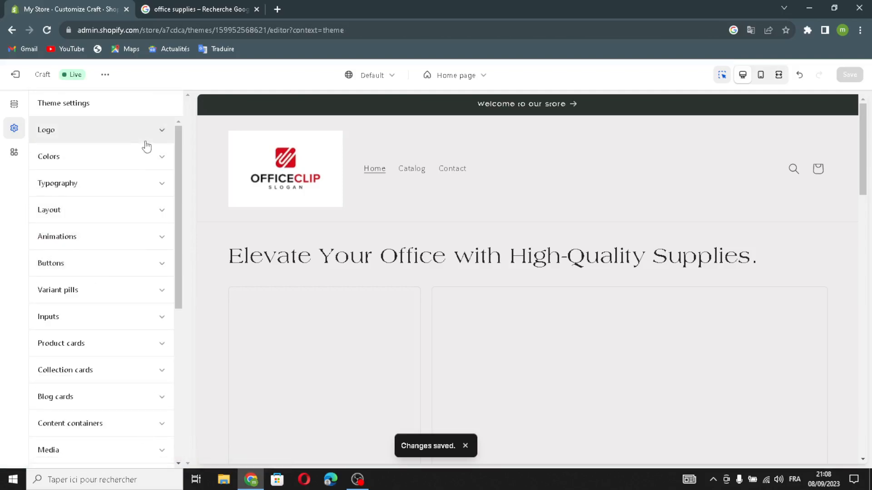
Step: Exit the theme editor, return to the admin Home page and mark the custom domain and sharing details tasks complete
left_click(16, 75)
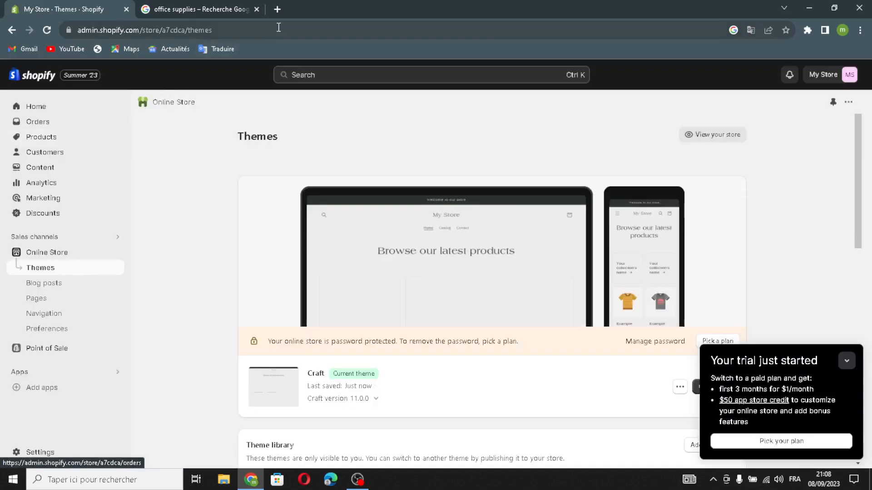
left_click(257, 9)
left_click(41, 108)
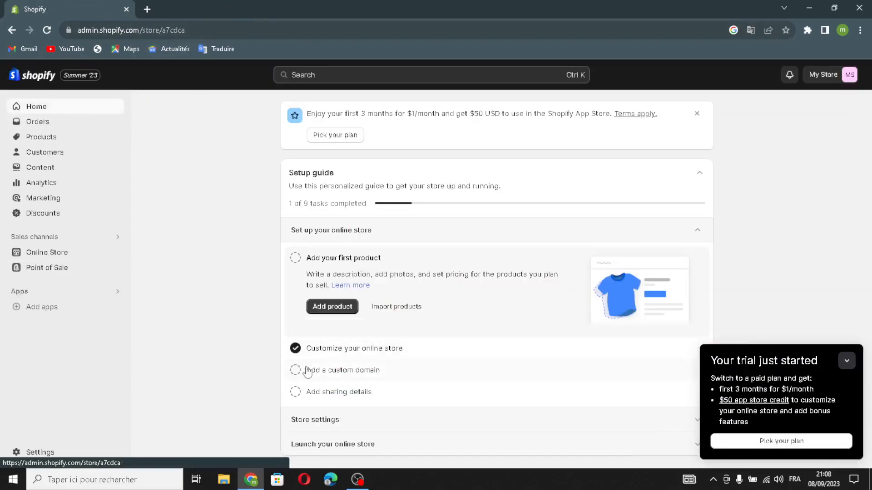
left_click(295, 370)
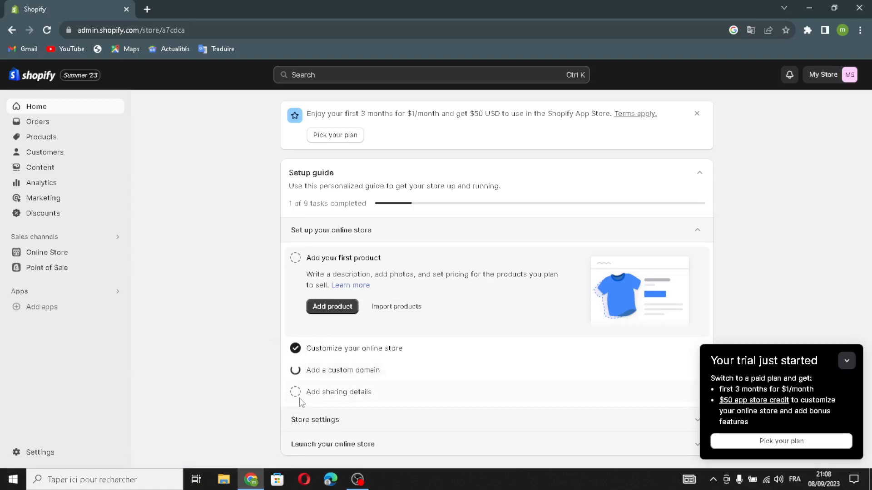
left_click(296, 393)
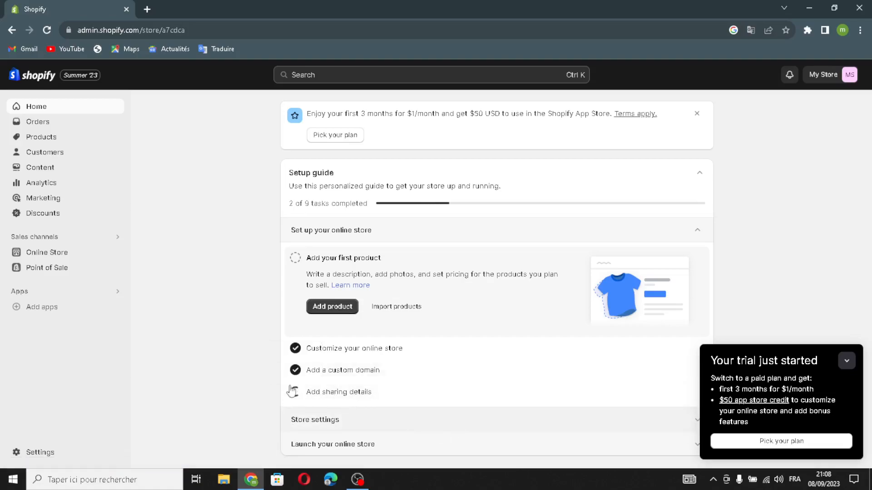
Step: Open the setup guide's Name your store task, rename the store to Supplies Hub and save the store details
left_click(846, 361)
left_click(483, 420)
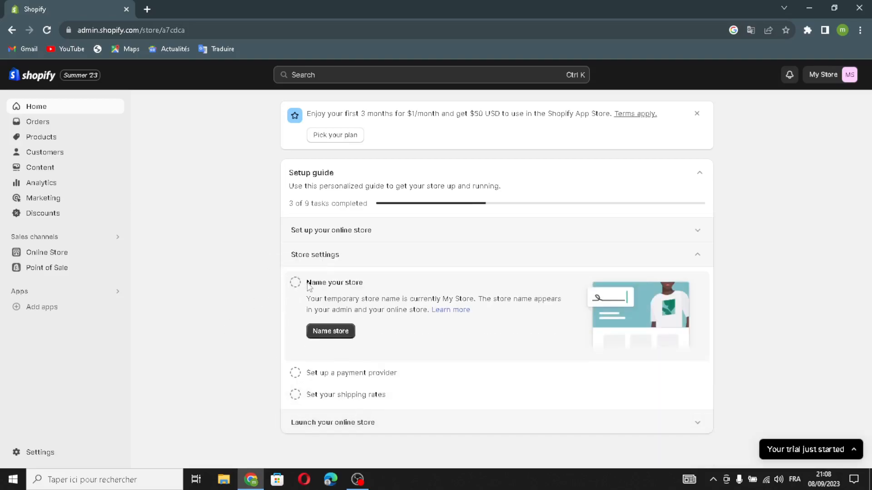
left_click(347, 338)
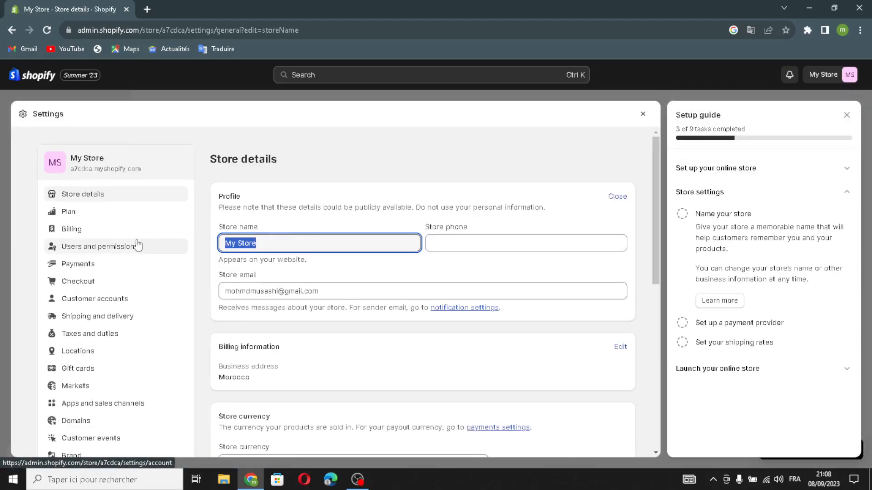
type("Supplies Hub")
left_click(455, 241)
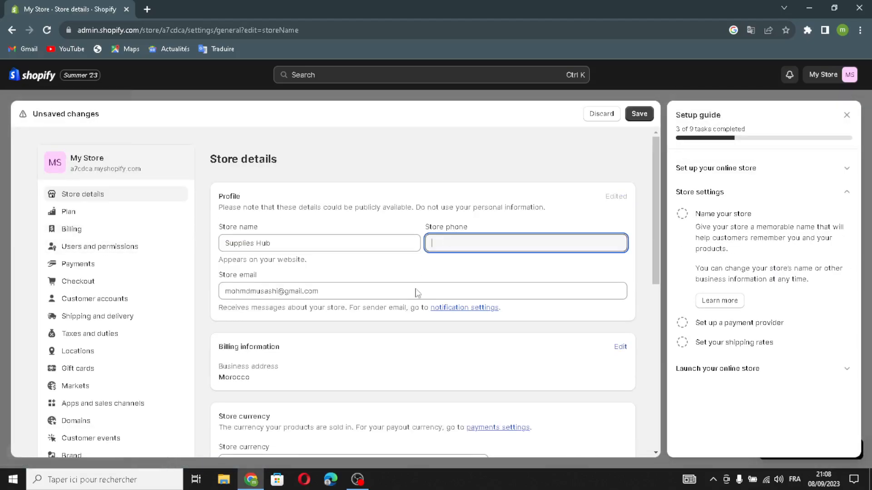
left_click_drag(349, 293, 223, 298)
left_click(400, 292)
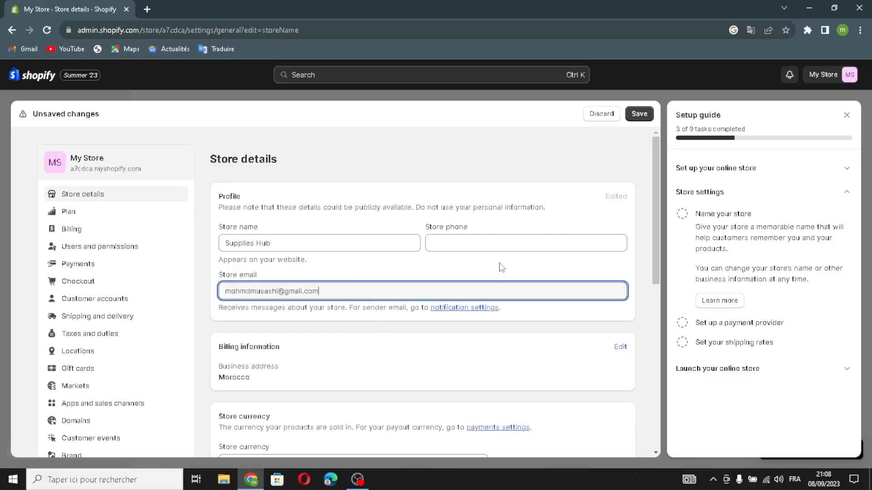
left_click(642, 118)
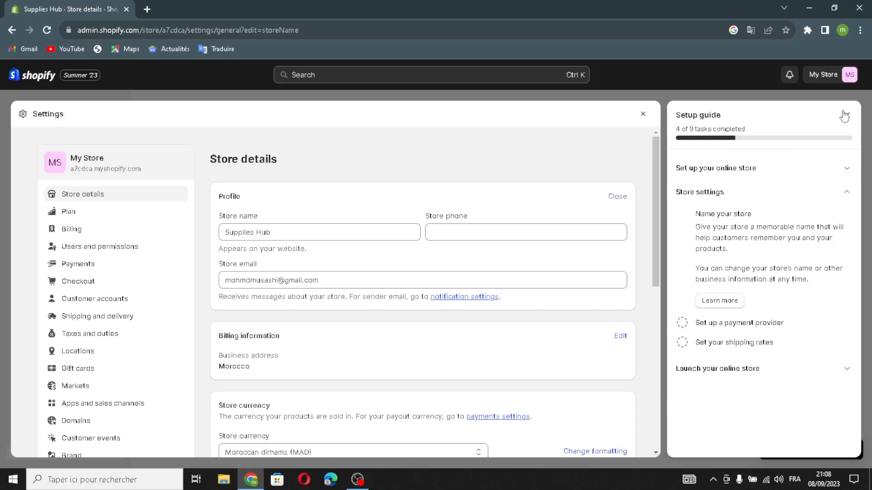
Step: Close the settings and look through the setup guide's Launch your online store and Set up sections
left_click(846, 114)
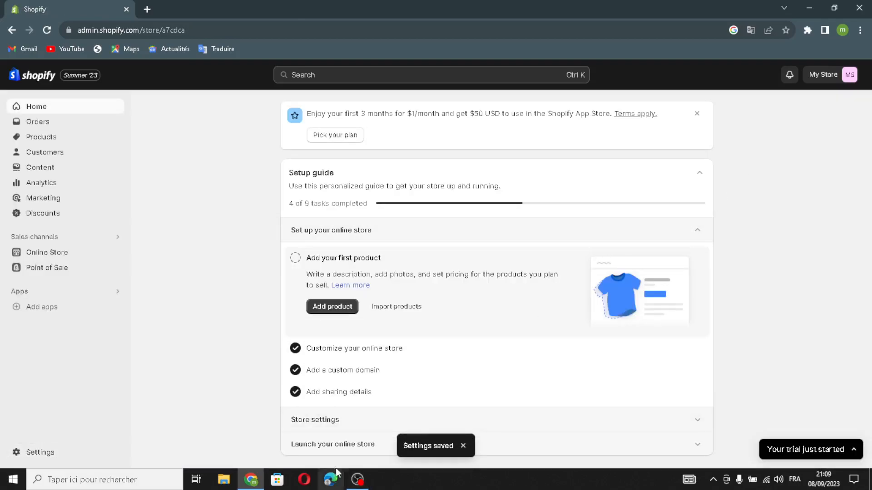
left_click(343, 449)
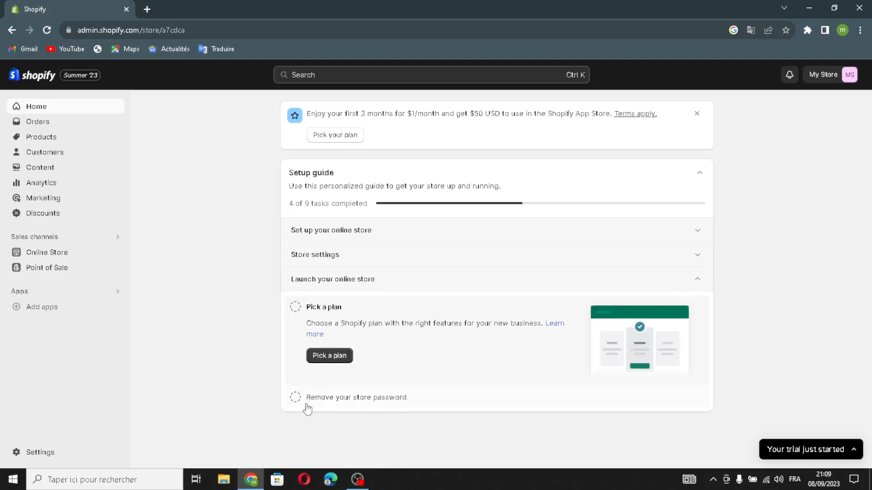
left_click(406, 281)
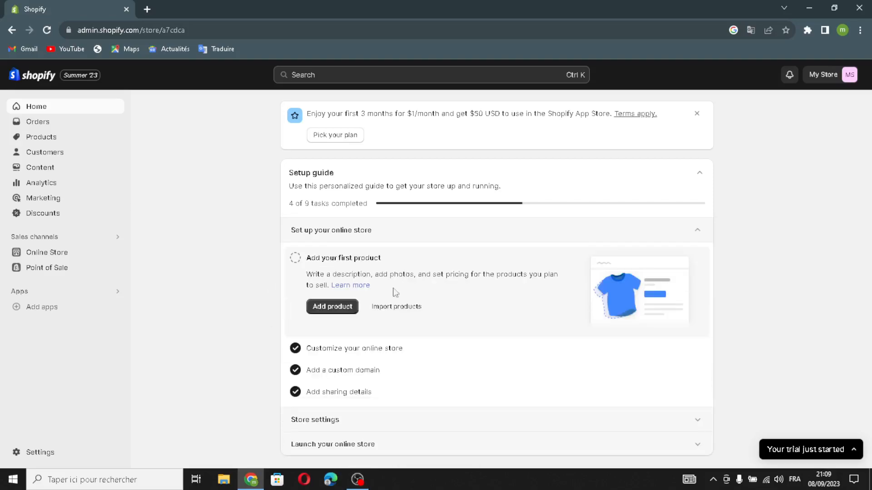